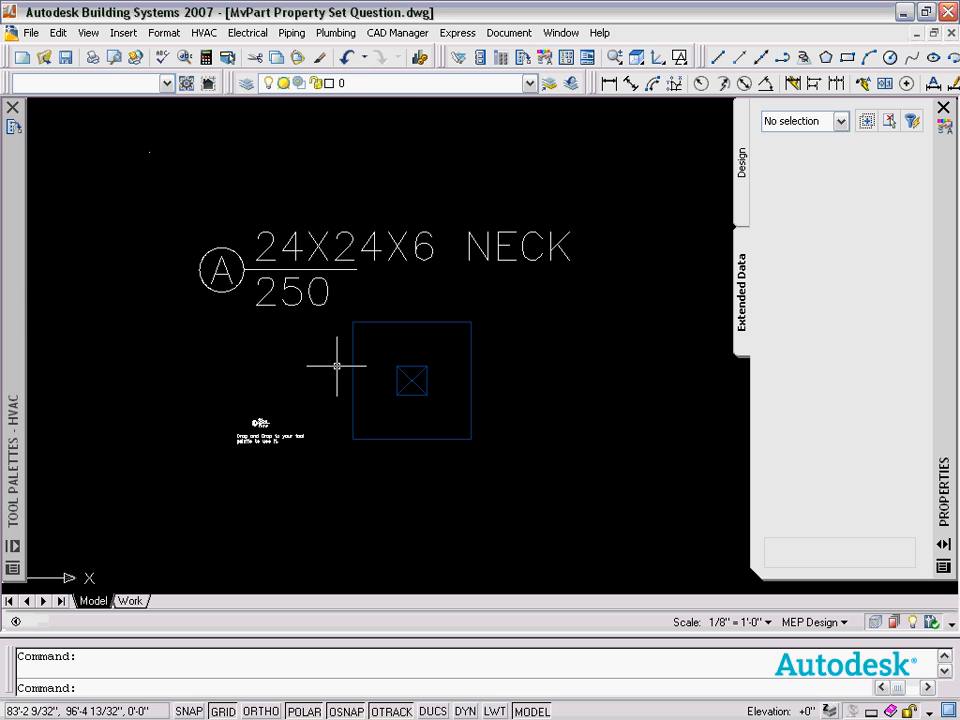
- Open the multi-view part catalog's 24 x 24 Inch Square Plaque Face Ceiling Diffuser for modification and bring up its property editor
{"action": "left_click", "coordinate": [392, 36]}
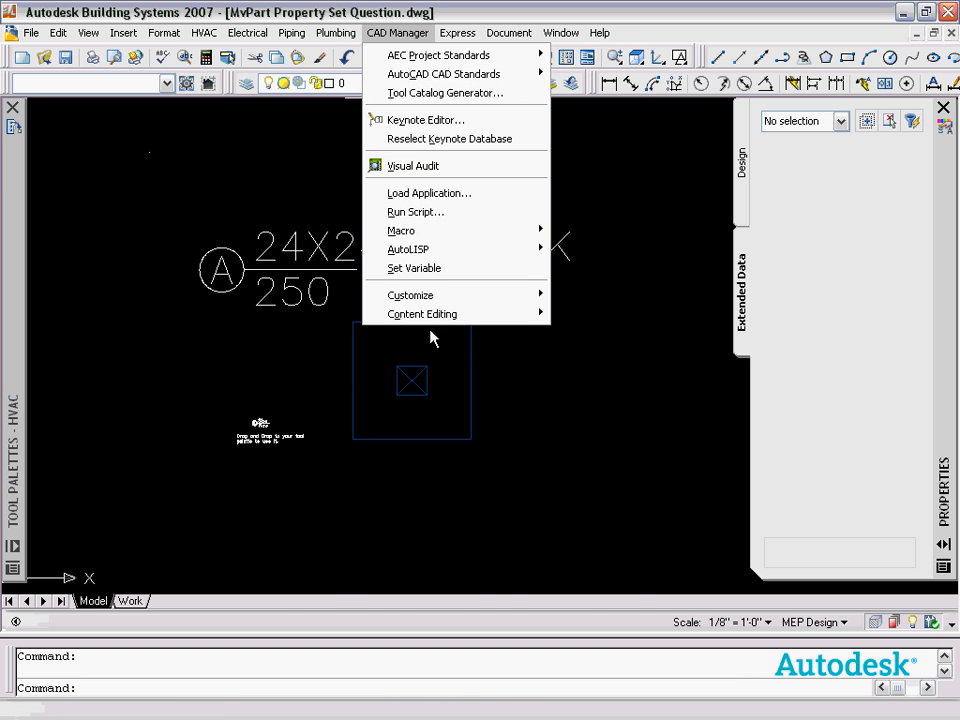
{"action": "mouse_move", "coordinate": [434, 320]}
{"action": "left_click", "coordinate": [636, 317]}
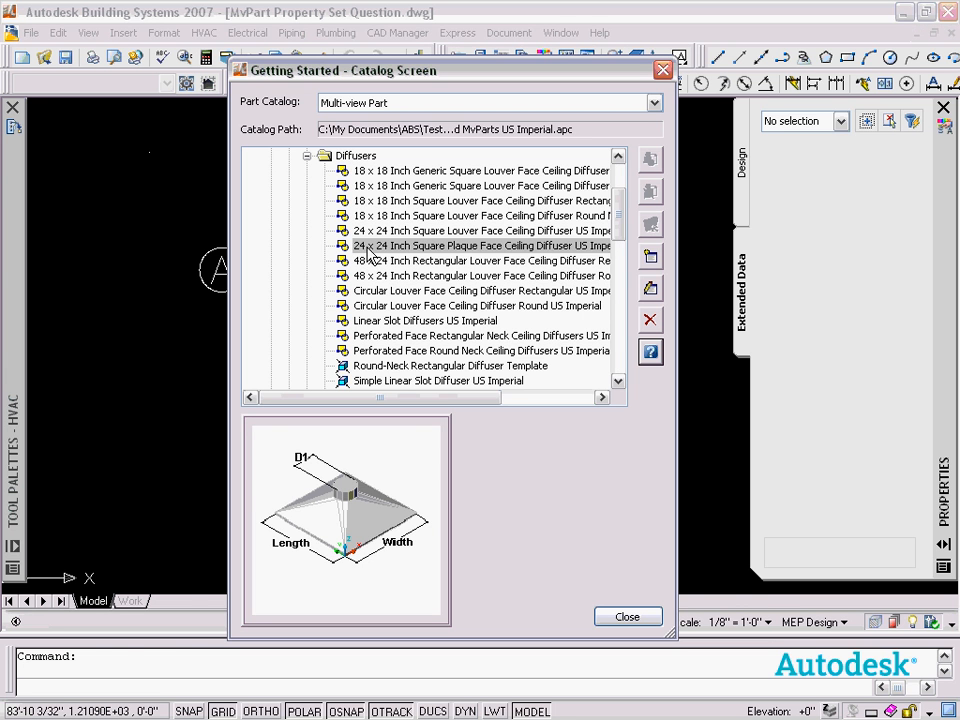
{"action": "left_click", "coordinate": [651, 290]}
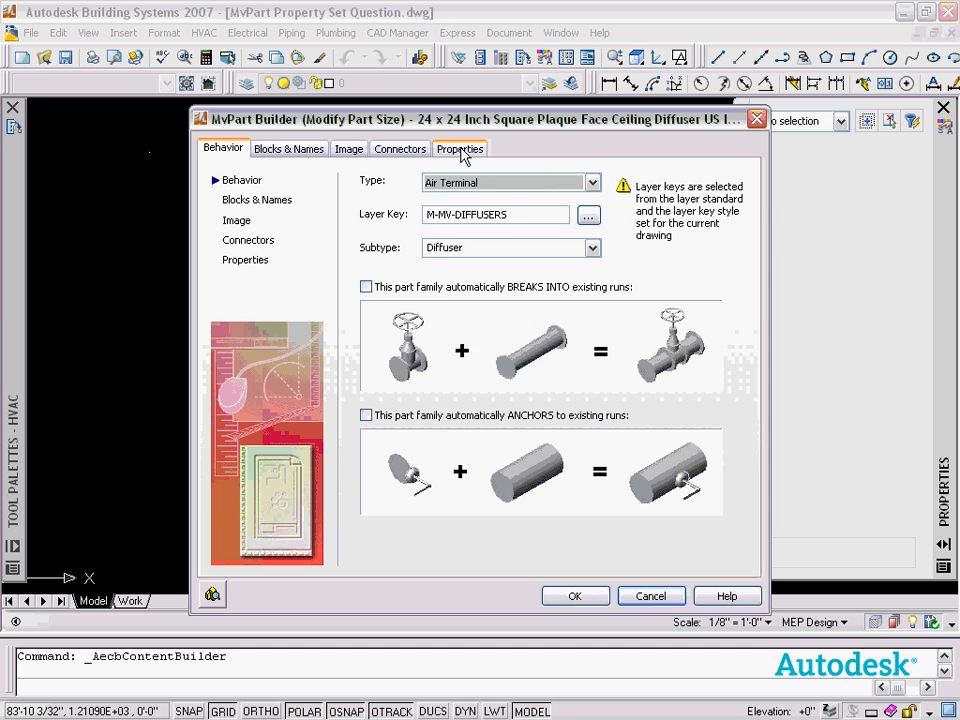
{"action": "left_click", "coordinate": [459, 152]}
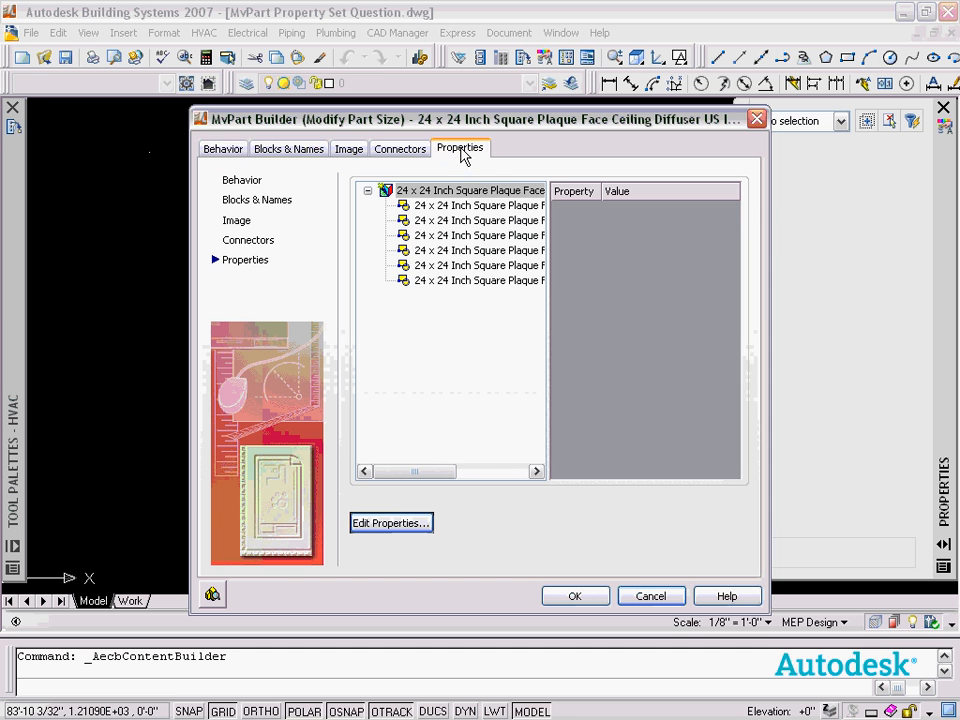
{"action": "left_click", "coordinate": [388, 523]}
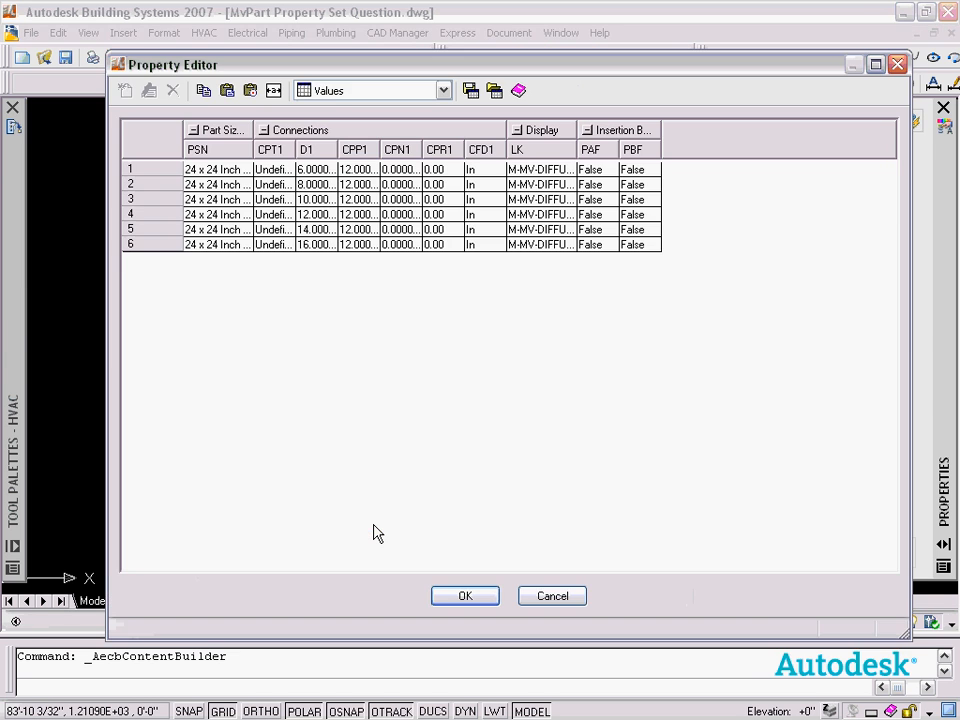
- Add a Custom Data parameter named PartName in the diffuser's parameter configuration
{"action": "left_click", "coordinate": [445, 91]}
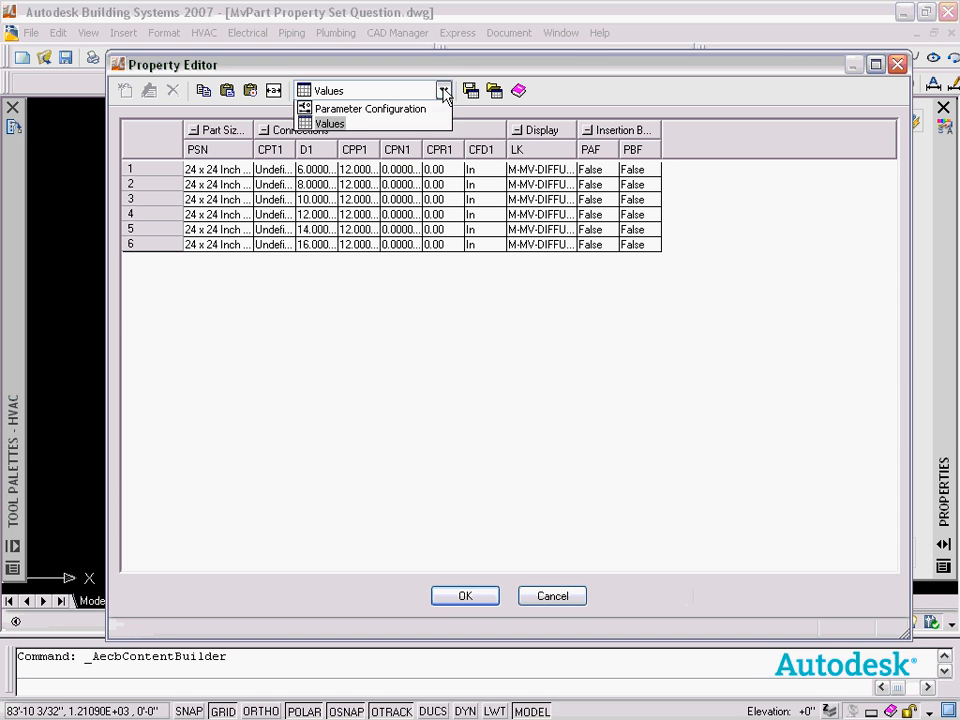
{"action": "left_click", "coordinate": [356, 126]}
{"action": "left_click", "coordinate": [358, 126]}
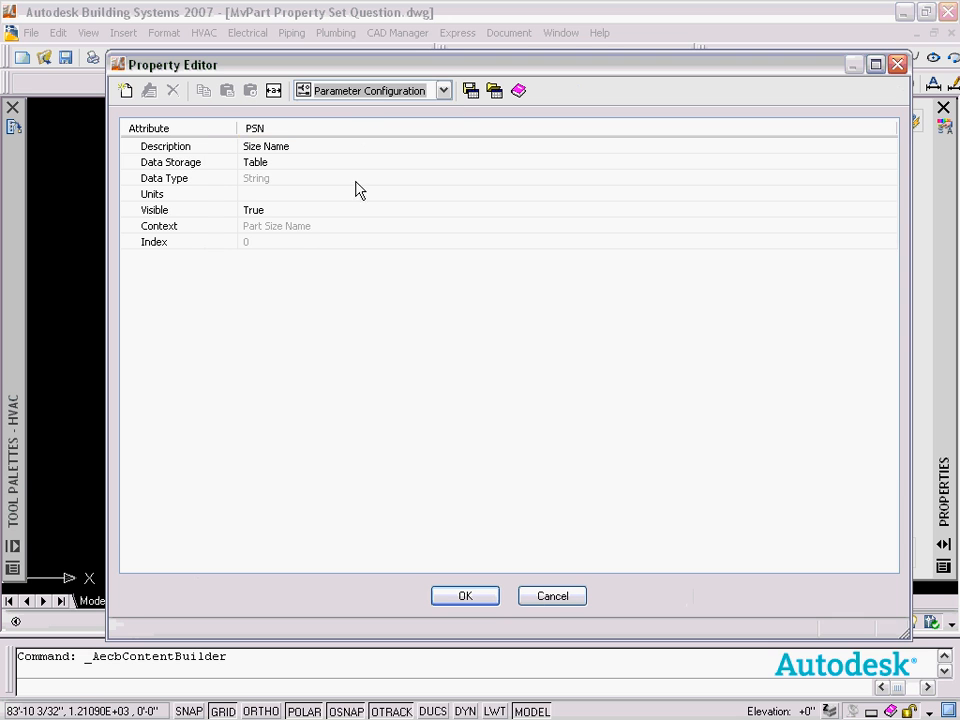
{"action": "left_click", "coordinate": [124, 91]}
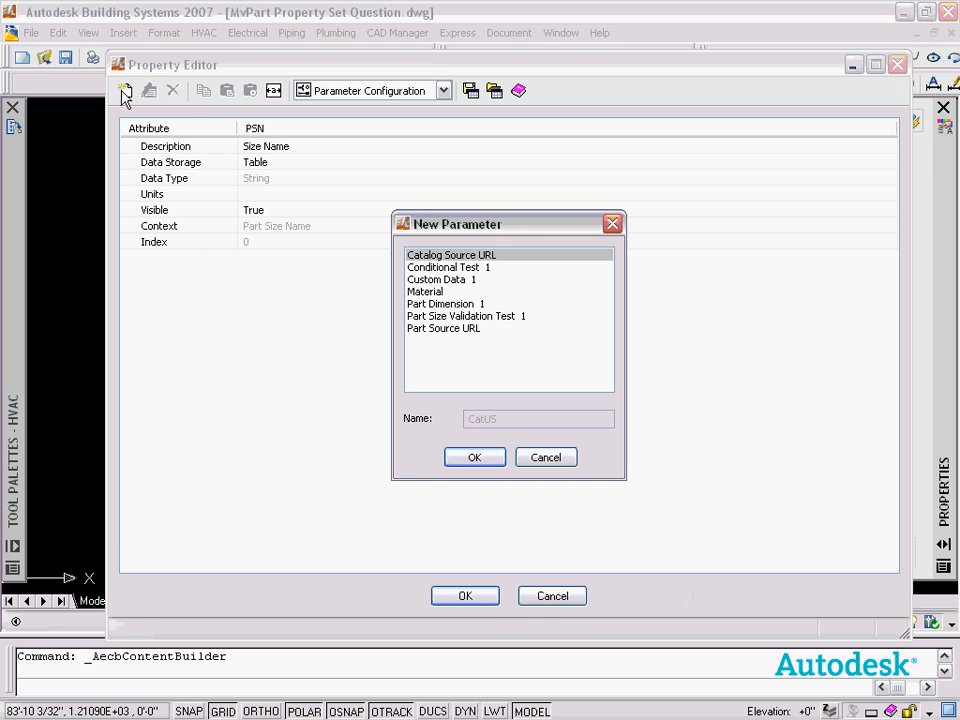
{"action": "left_click", "coordinate": [458, 281]}
{"action": "double_click", "coordinate": [510, 420]}
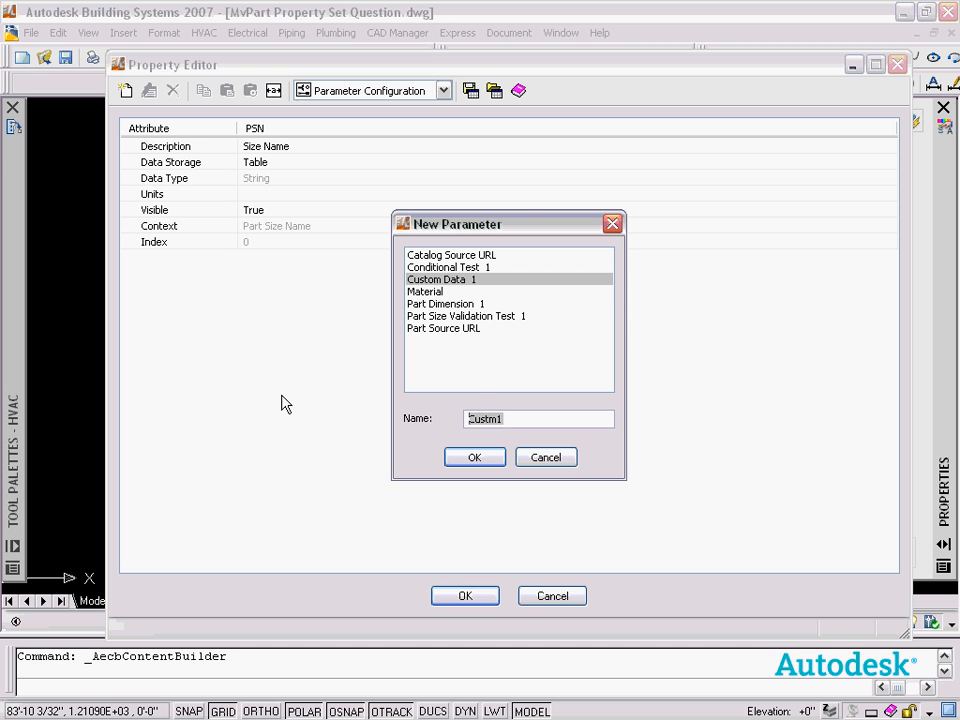
{"action": "type", "text": "PartName"}
{"action": "left_click", "coordinate": [474, 457]}
- Set the PartName parameter's description to PartName and its data storage to Calculation
{"action": "left_click", "coordinate": [381, 146]}
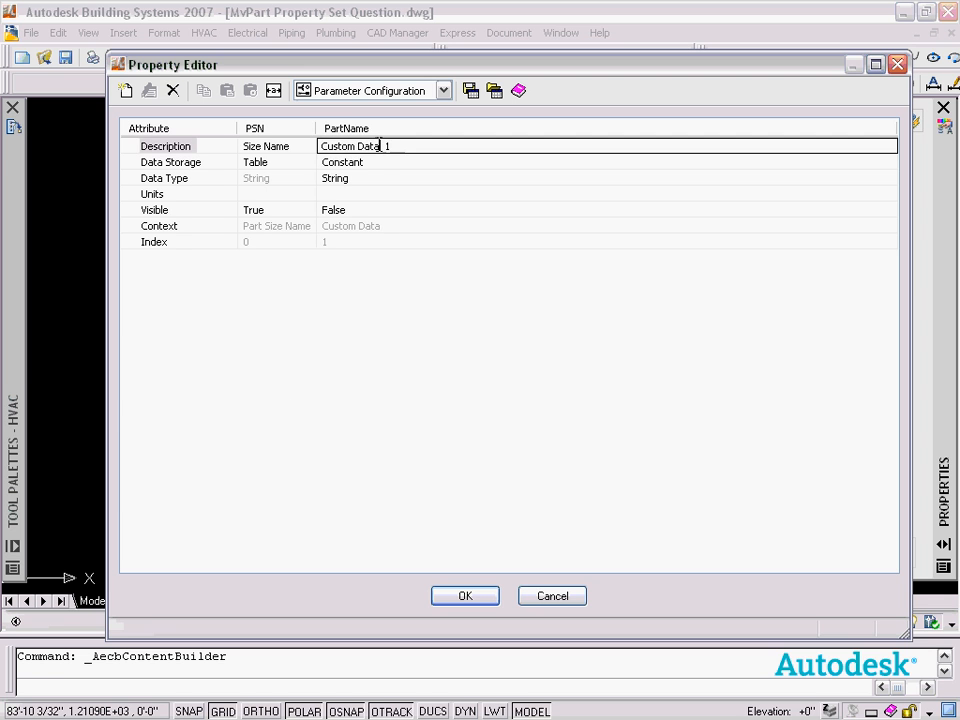
{"action": "left_click_drag", "start_coordinate": [408, 147], "coordinate": [303, 145]}
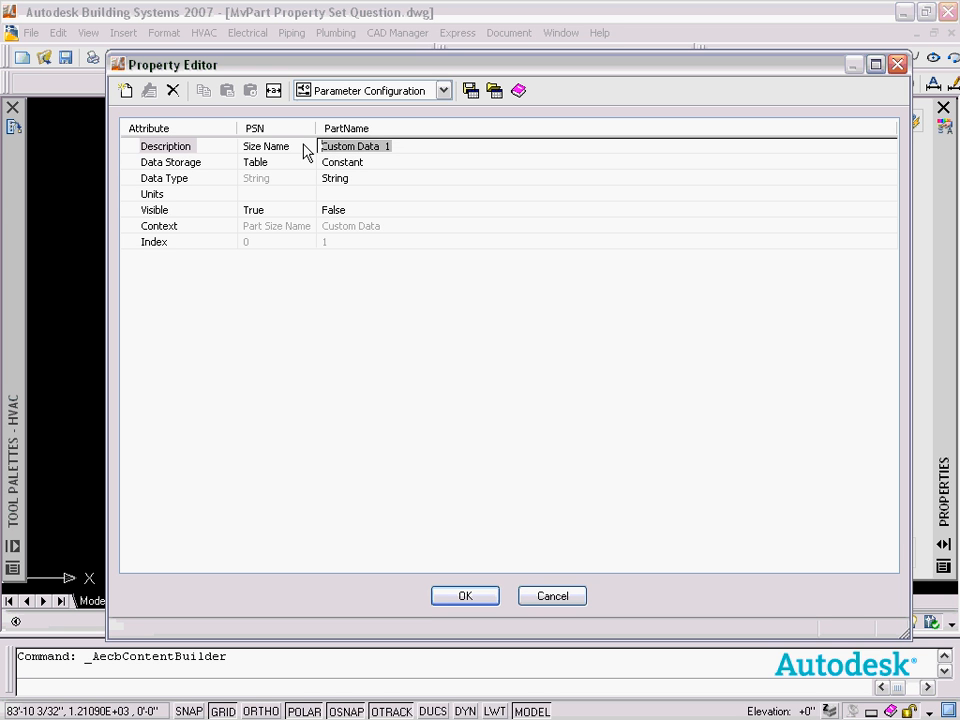
{"action": "type", "text": "PartName"}
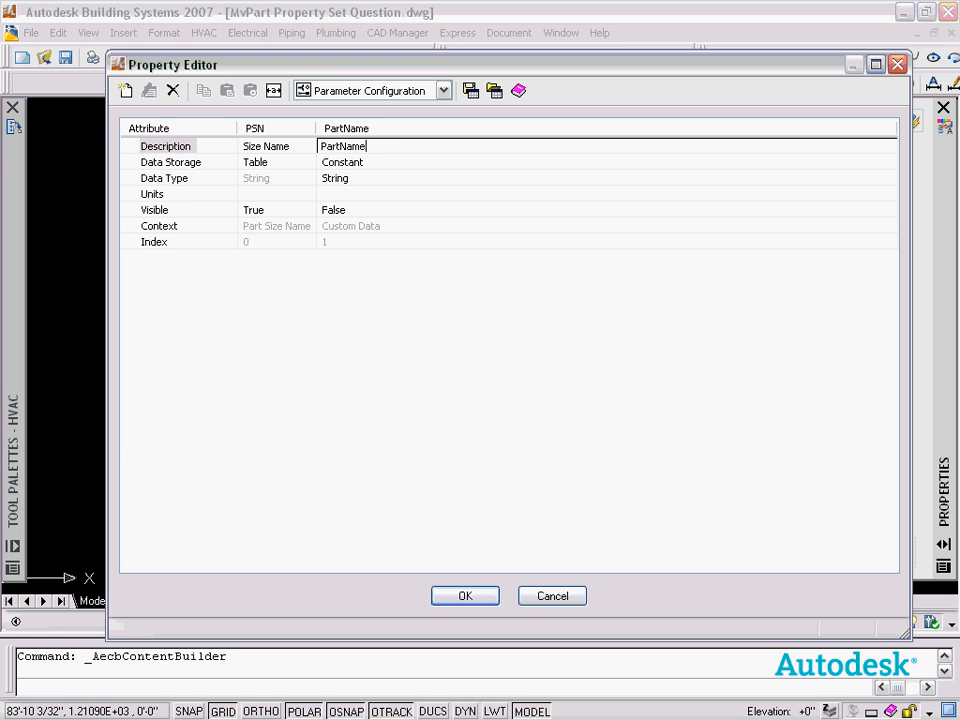
{"action": "left_click", "coordinate": [411, 162]}
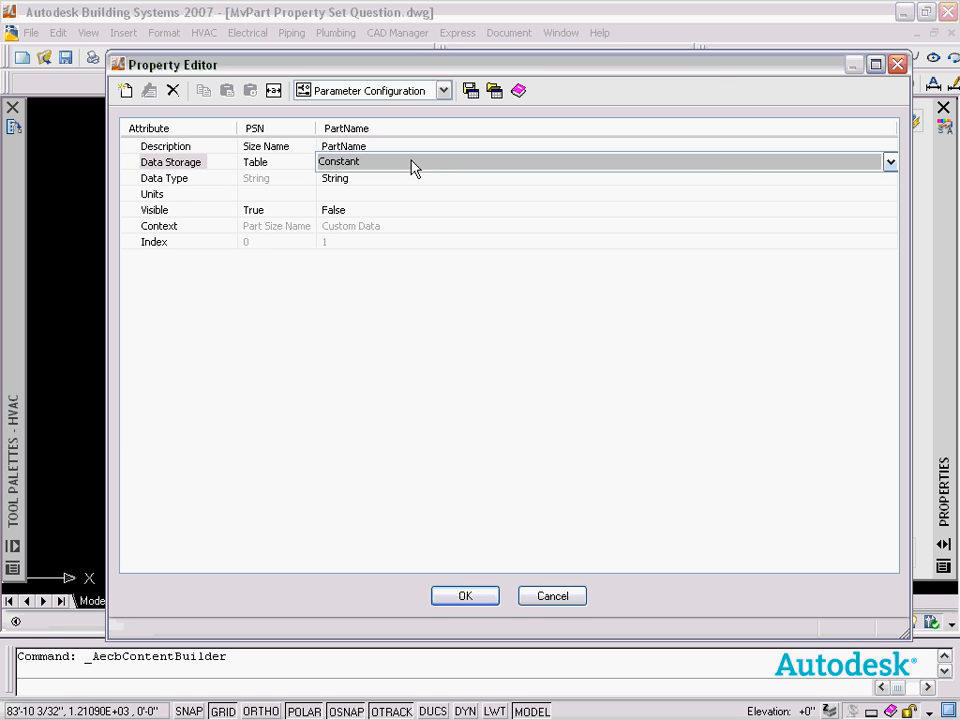
{"action": "left_click", "coordinate": [741, 164]}
{"action": "left_click", "coordinate": [459, 182]}
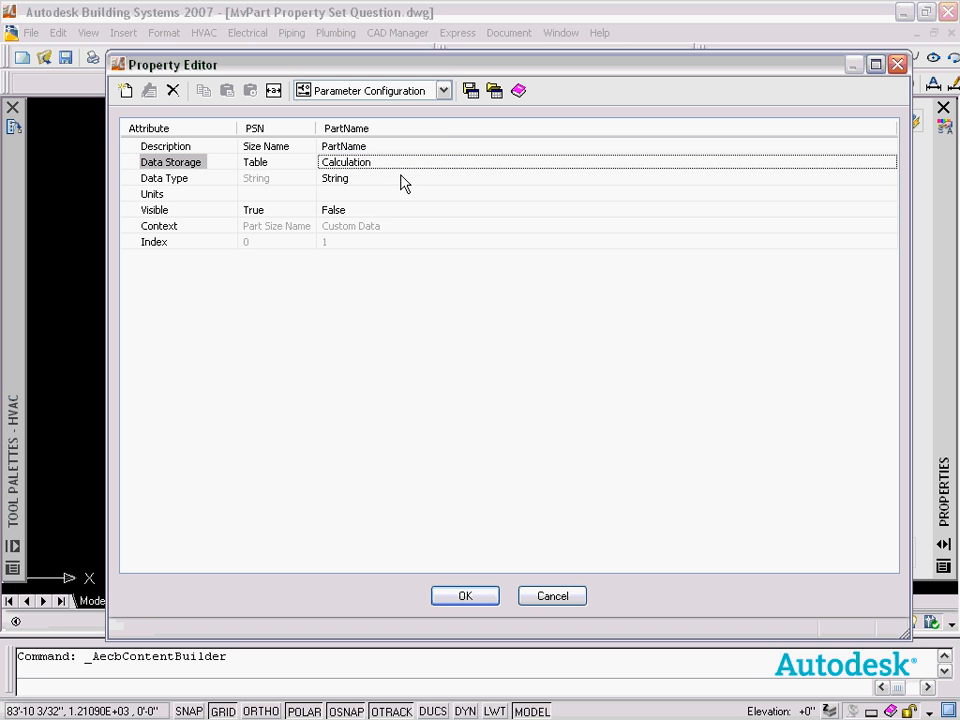
- Define the PartName calculation with the PSN (Size Name) variable and display the calculated values
{"action": "left_click", "coordinate": [443, 91]}
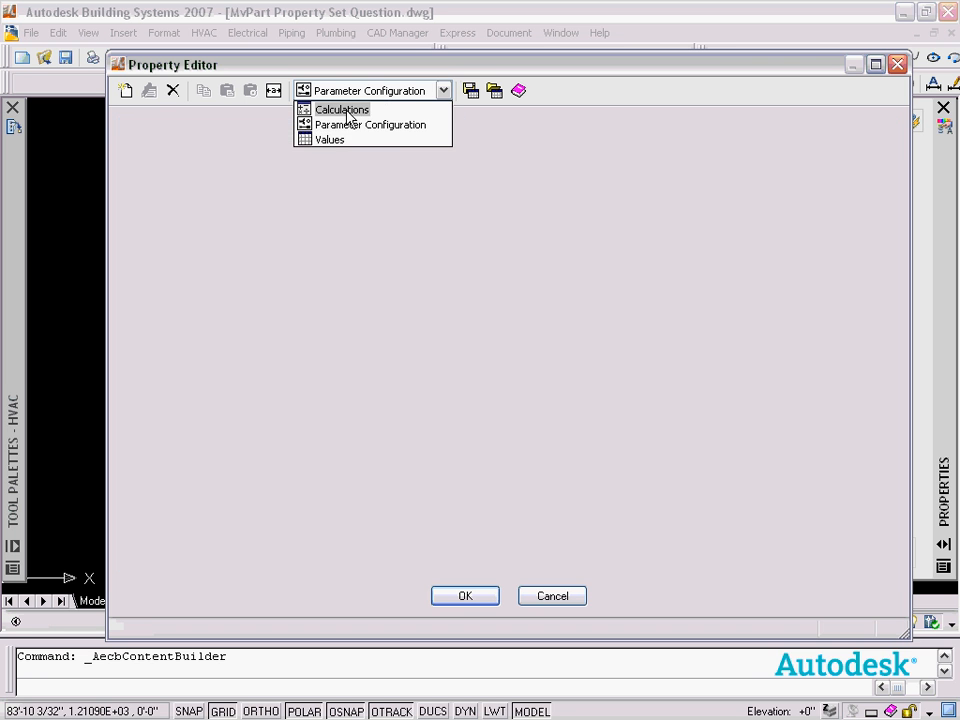
{"action": "left_click", "coordinate": [340, 110]}
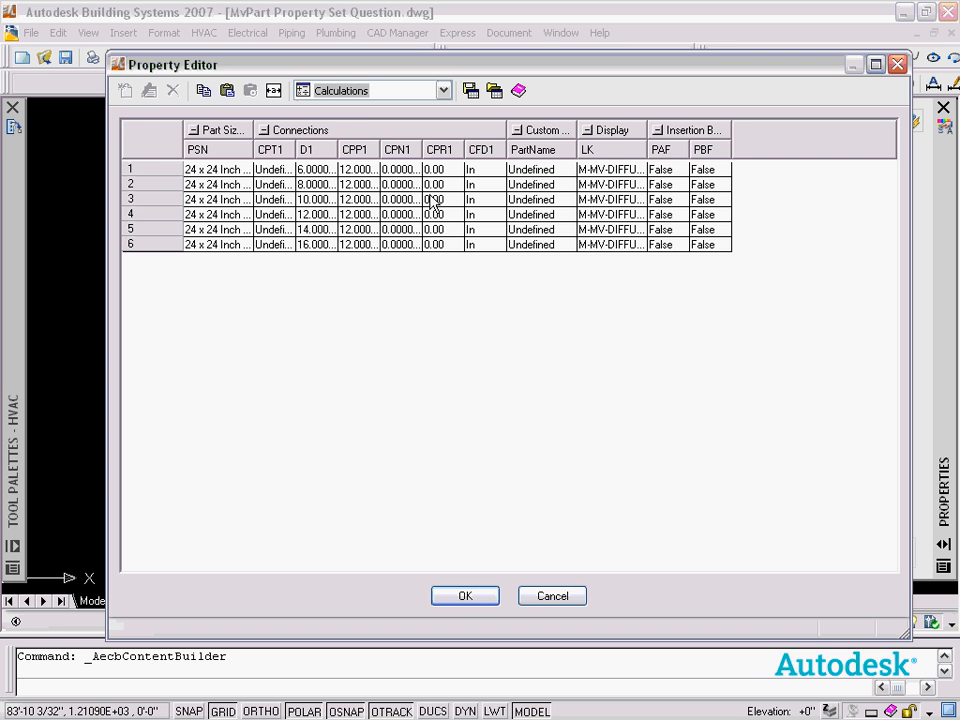
{"action": "left_click", "coordinate": [545, 164]}
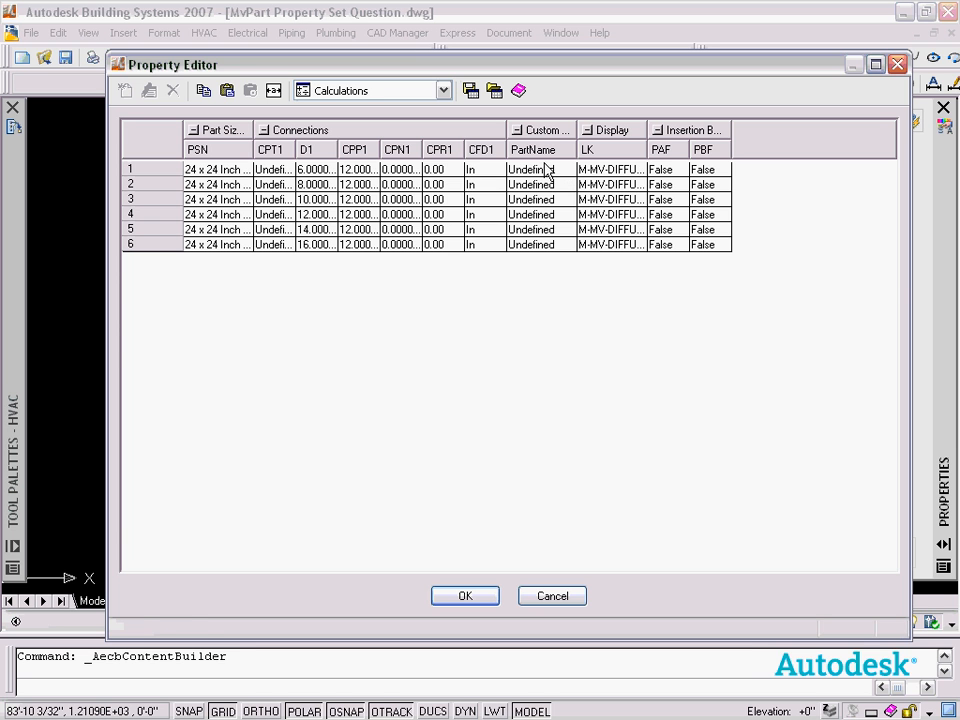
{"action": "double_click", "coordinate": [545, 168]}
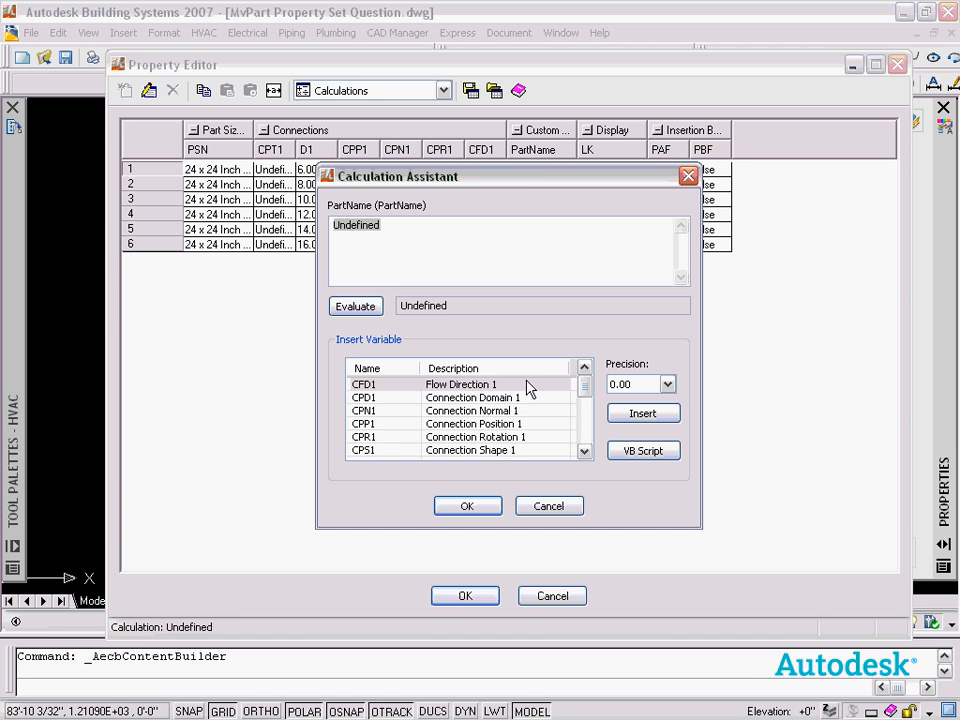
{"action": "left_click_drag", "start_coordinate": [585, 390], "coordinate": [583, 441]}
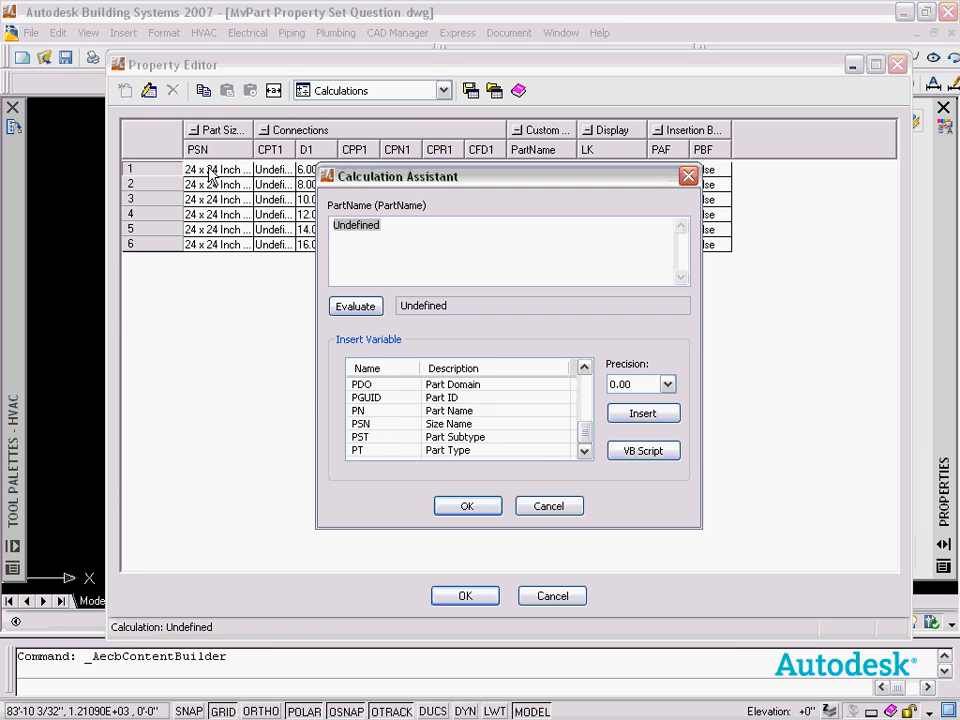
{"action": "left_click", "coordinate": [370, 425]}
{"action": "double_click", "coordinate": [370, 425]}
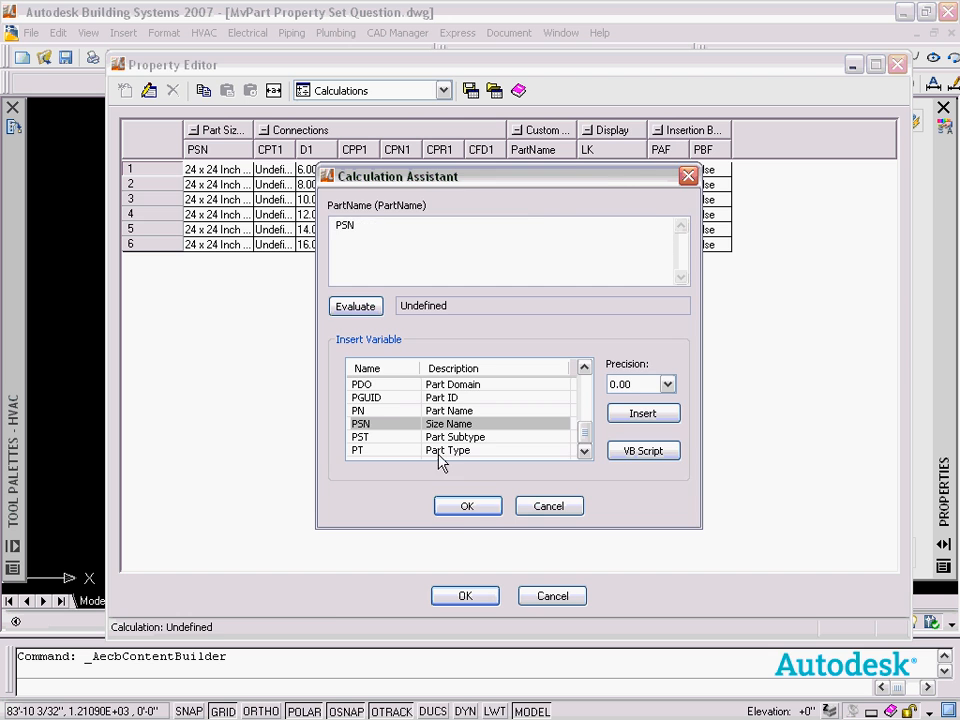
{"action": "left_click", "coordinate": [466, 506]}
{"action": "left_click", "coordinate": [443, 90]}
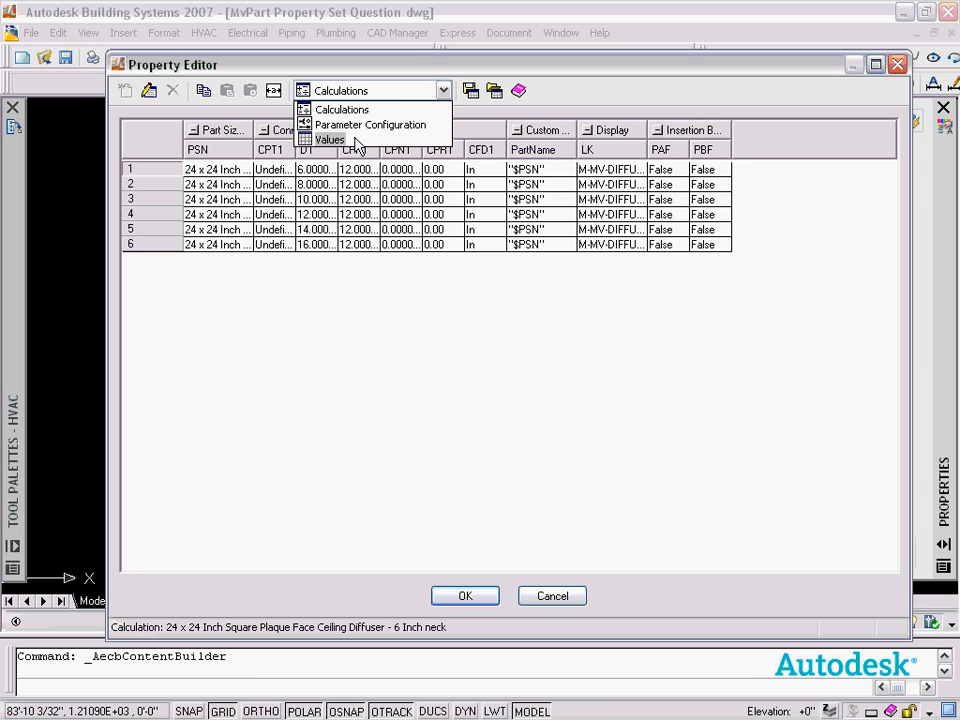
{"action": "left_click", "coordinate": [300, 139]}
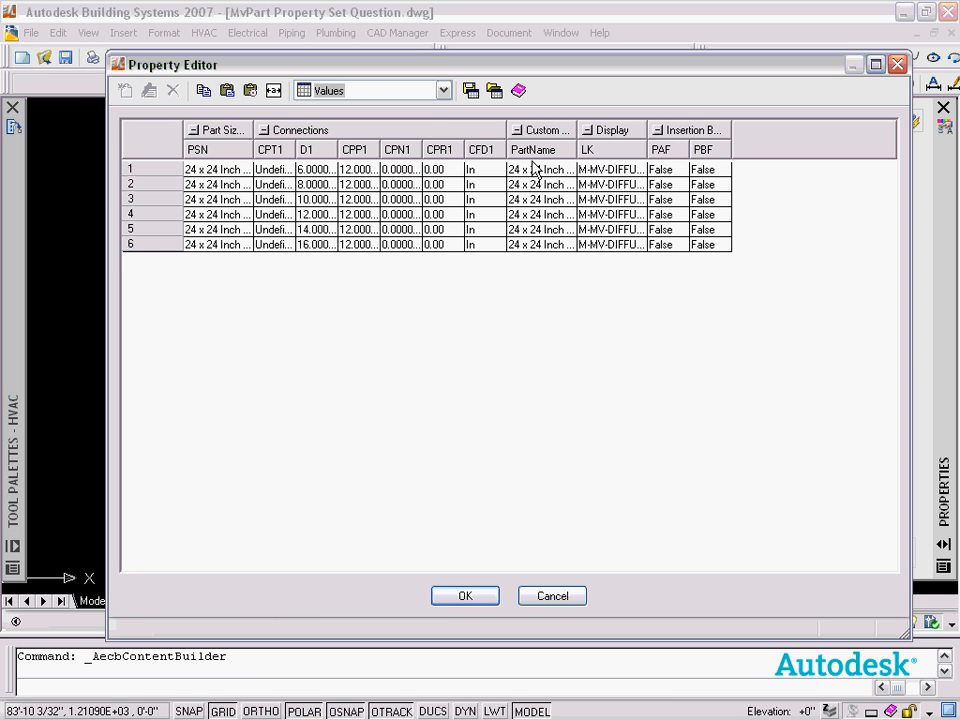
- Add a second Custom Data parameter named PartID in the parameter configuration
{"action": "left_click", "coordinate": [443, 90]}
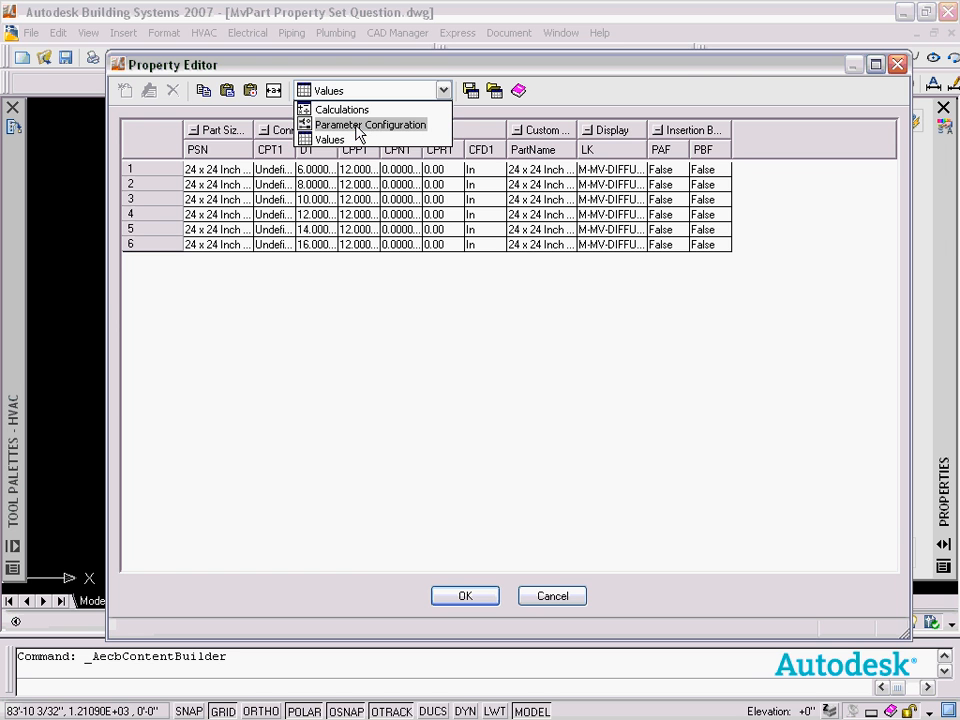
{"action": "left_click", "coordinate": [366, 125]}
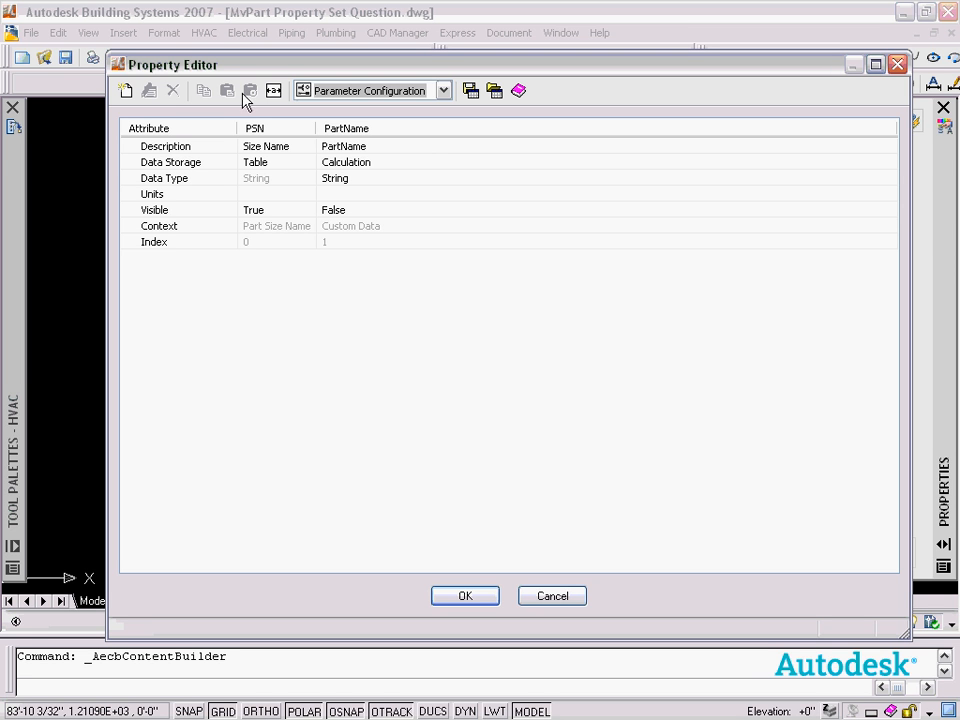
{"action": "left_click", "coordinate": [125, 91]}
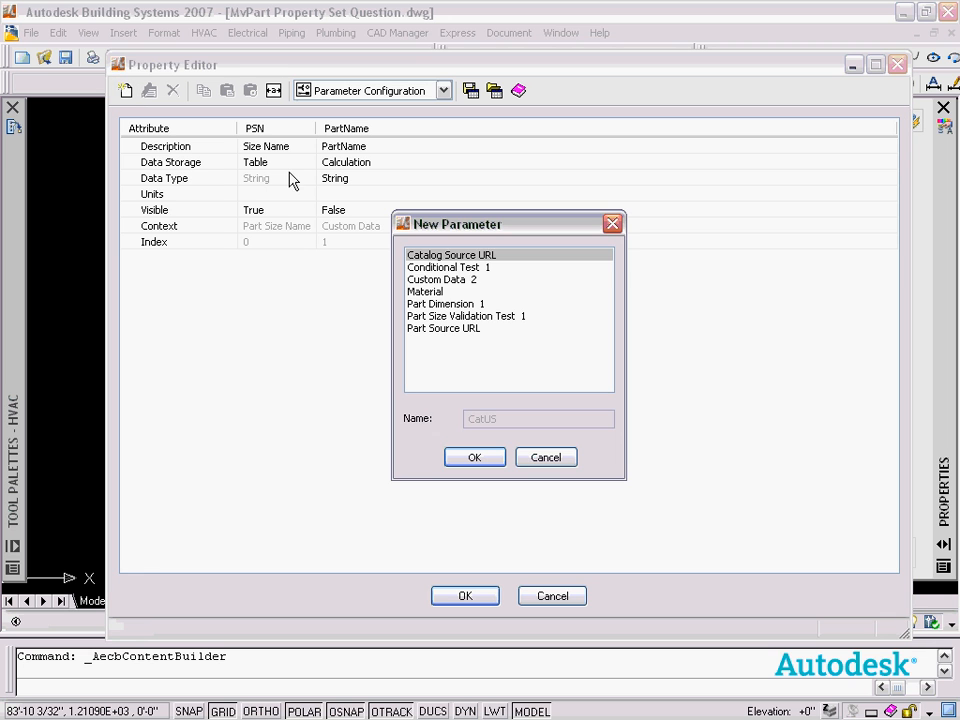
{"action": "left_click", "coordinate": [445, 280]}
{"action": "left_click_drag", "start_coordinate": [533, 420], "coordinate": [412, 418]}
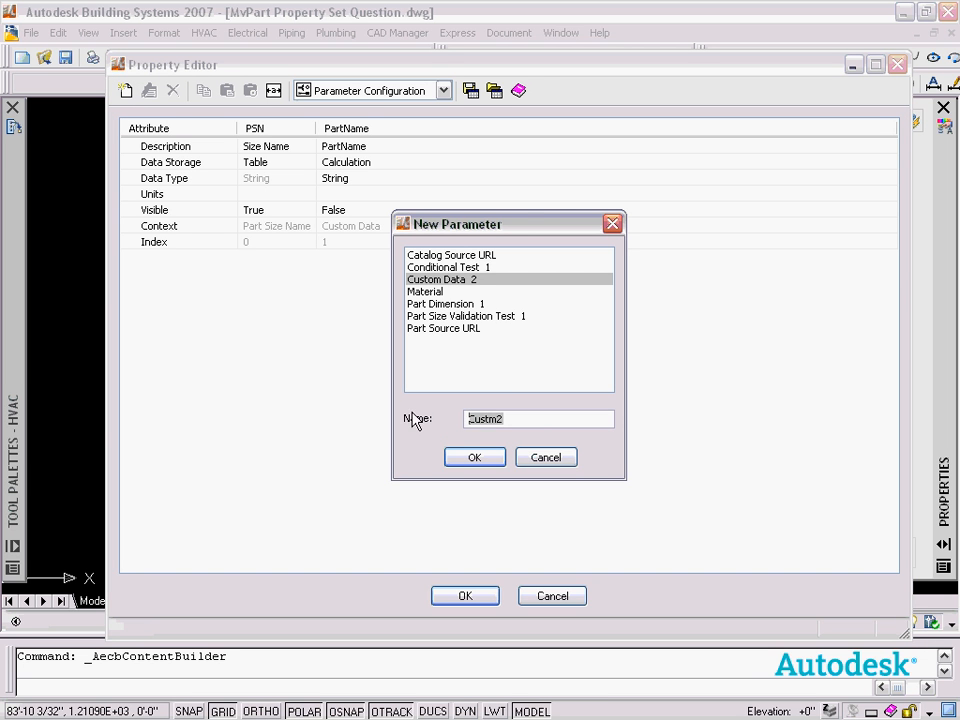
{"action": "type", "text": "PartID"}
{"action": "left_click", "coordinate": [475, 460]}
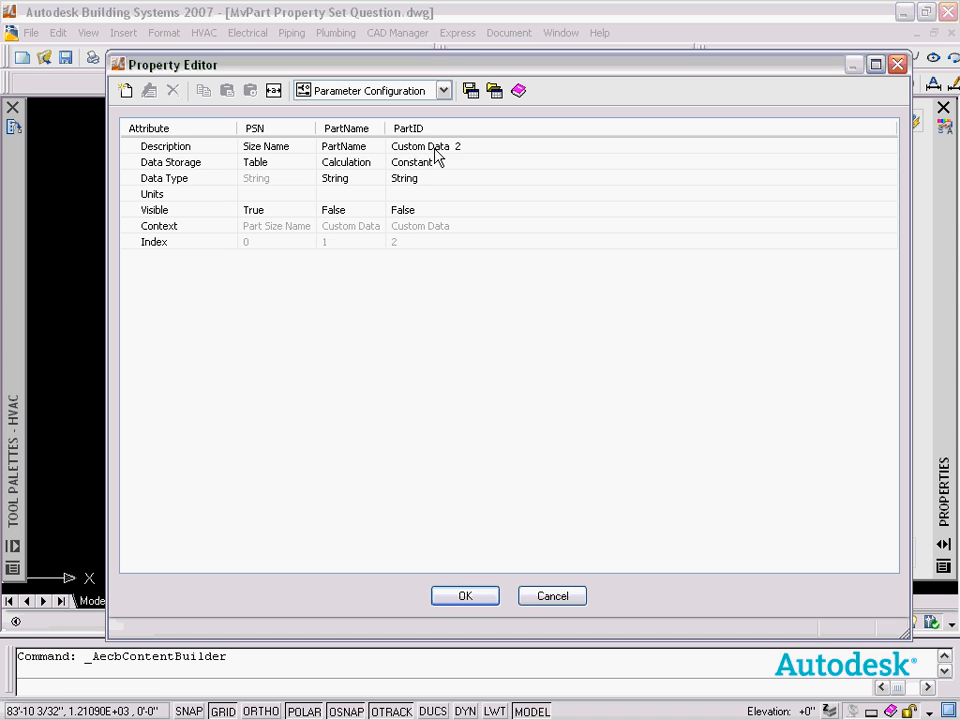
- Set the PartID parameter's description to PartId
{"action": "left_click", "coordinate": [465, 147]}
{"action": "type", "text": "Part"}
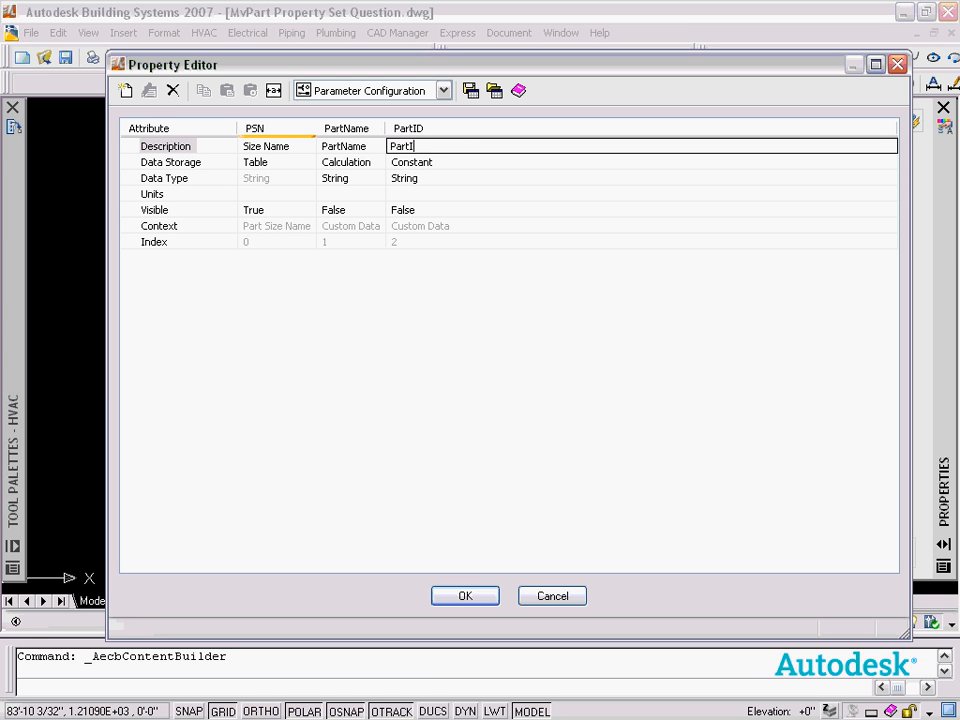
{"action": "type", "text": "Id"}
{"action": "left_click", "coordinate": [450, 300]}
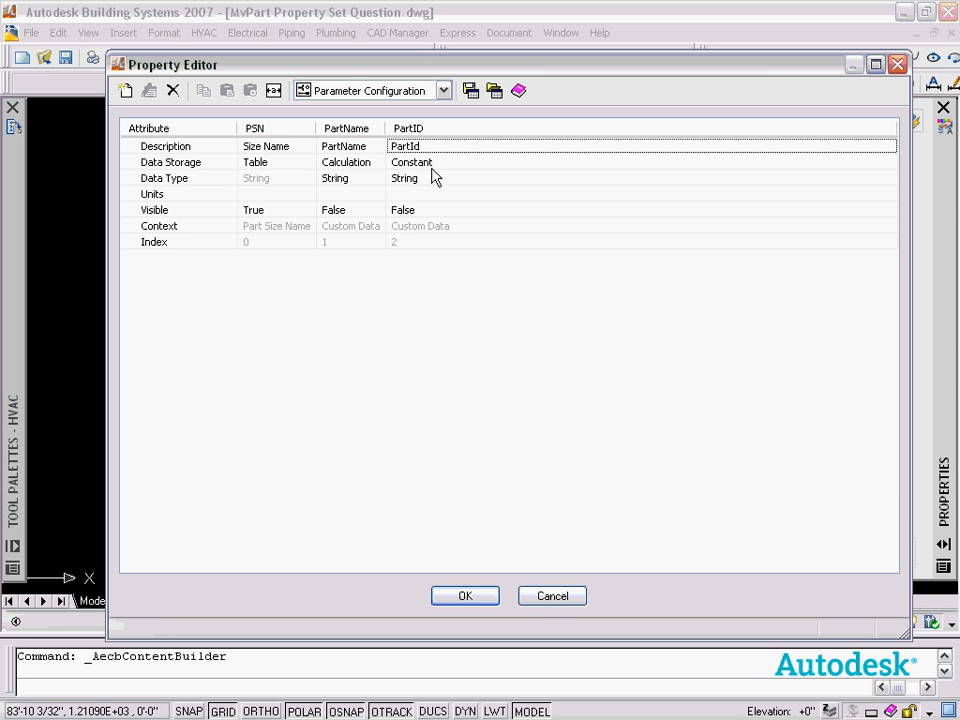
- Set the PartID constant to A without quotation marks in the values table and widen the PartName column to show its full heading
{"action": "left_click", "coordinate": [340, 90]}
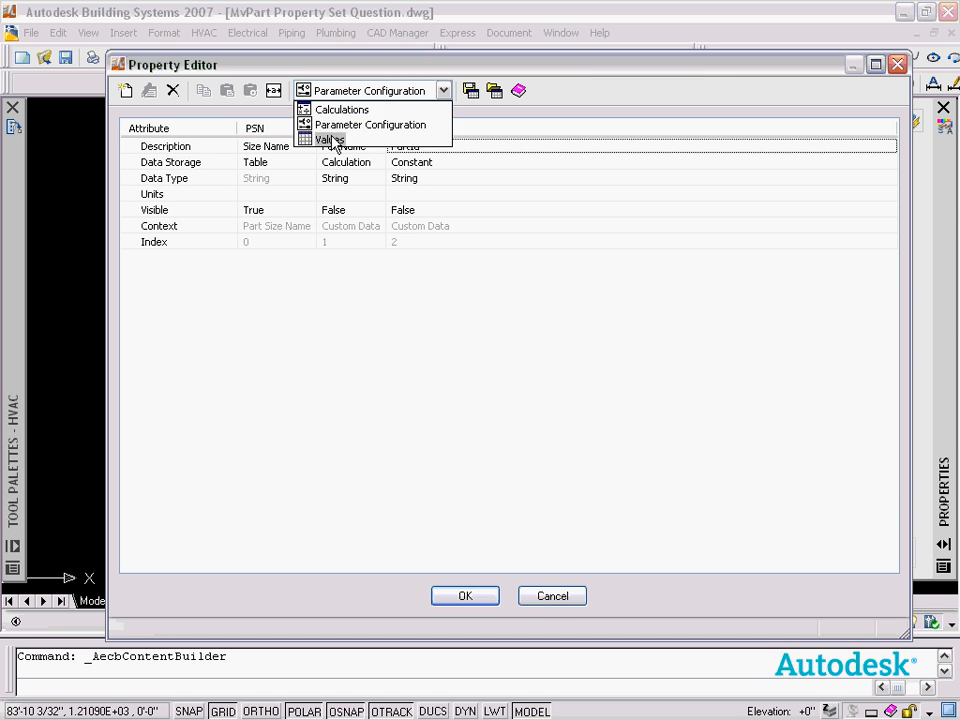
{"action": "left_click", "coordinate": [360, 140]}
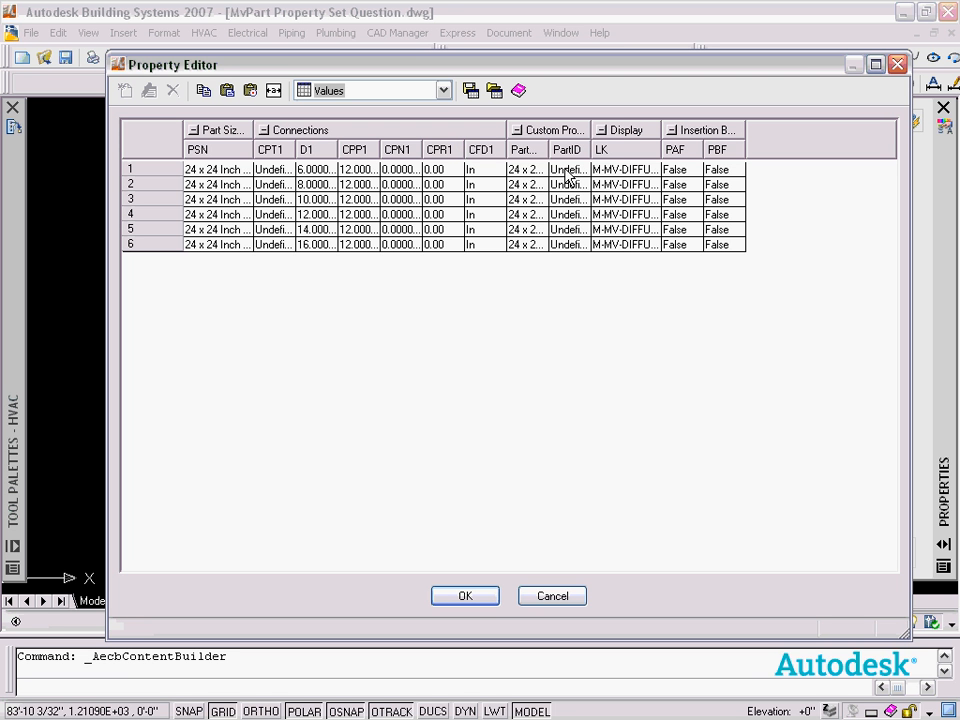
{"action": "left_click", "coordinate": [566, 172]}
{"action": "left_click", "coordinate": [566, 172]}
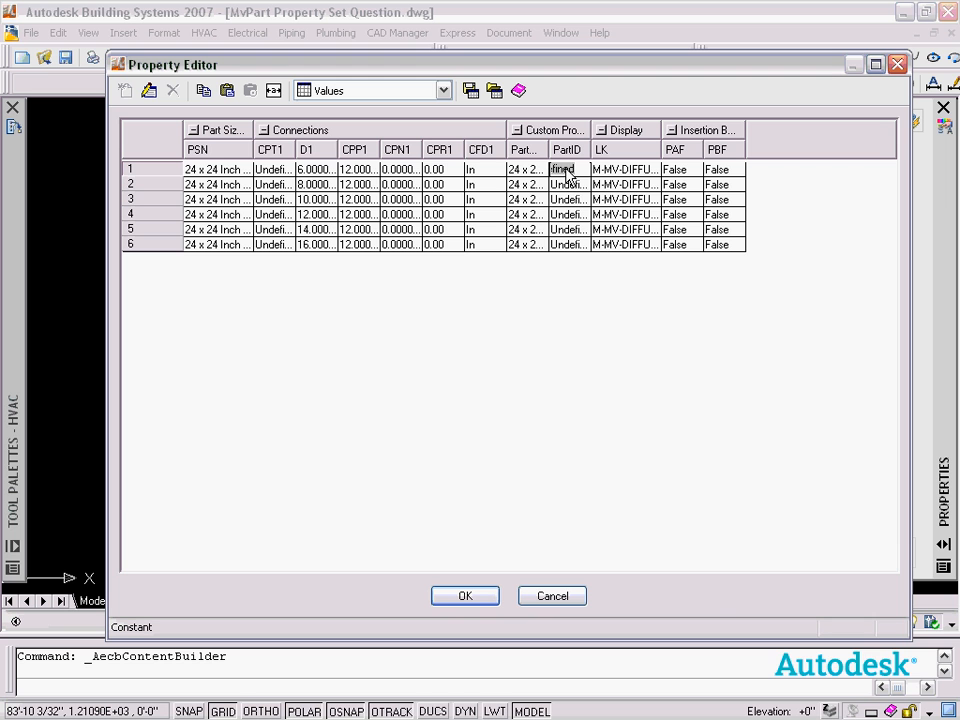
{"action": "type", "text": "'"}
{"action": "key", "text": "Escape"}
{"action": "left_click", "coordinate": [566, 172]}
{"action": "type", "text": "\"A\""}
{"action": "key", "text": "Return"}
{"action": "left_click", "coordinate": [566, 169]}
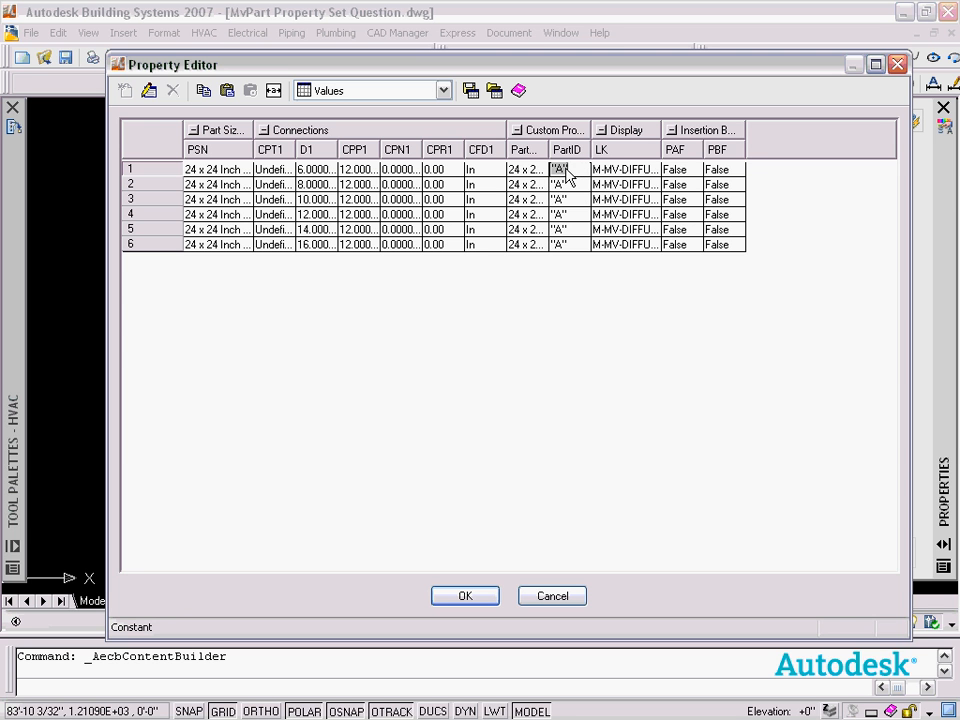
{"action": "left_click", "coordinate": [569, 168]}
{"action": "key", "text": "Return"}
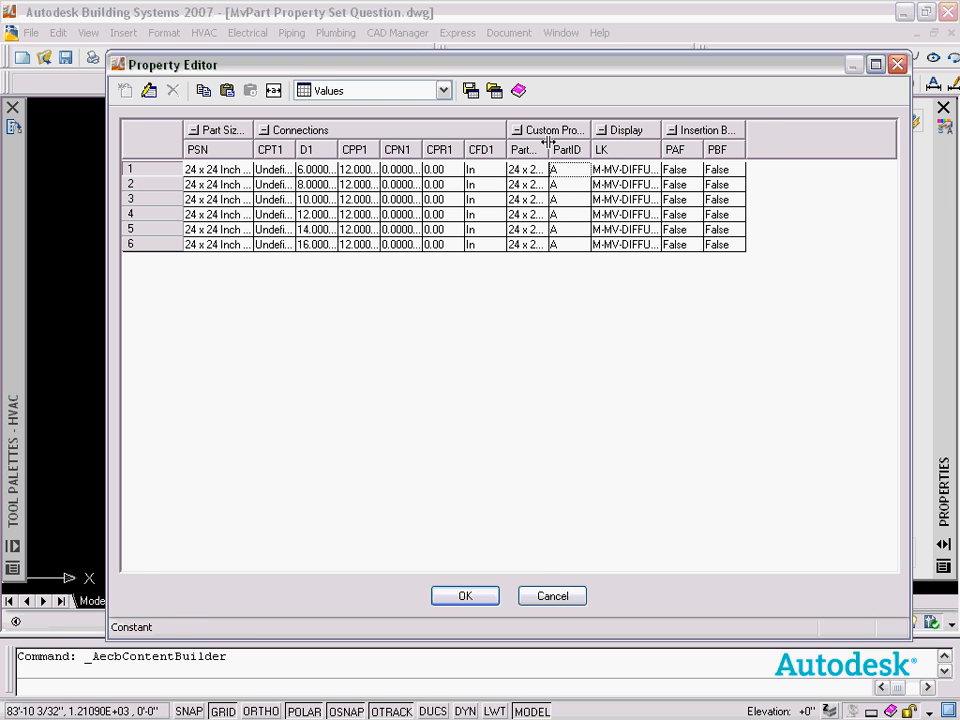
{"action": "left_click_drag", "start_coordinate": [548, 142], "coordinate": [569, 142]}
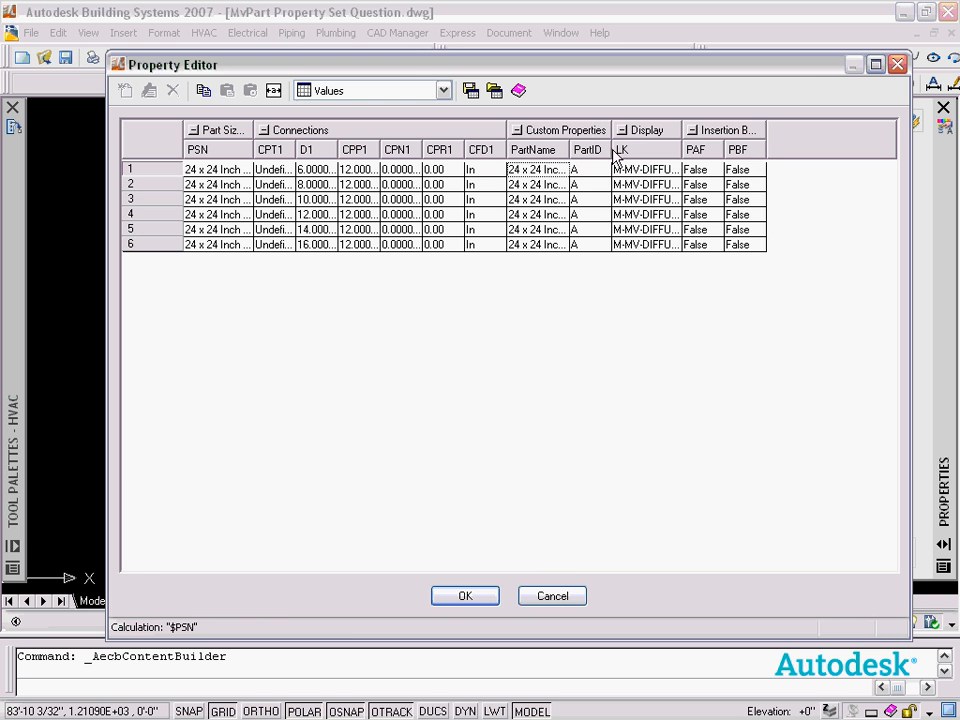
- Accept the PartName and PartID values in the Property Editor and leave the part builder
{"action": "left_click", "coordinate": [619, 149]}
{"action": "left_click", "coordinate": [574, 316]}
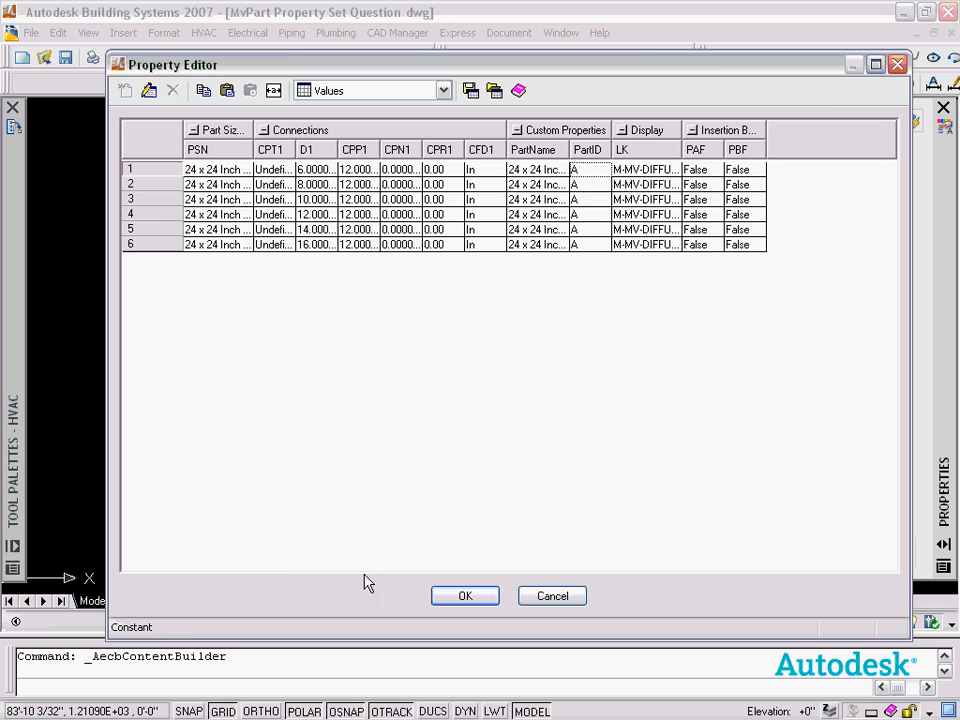
{"action": "left_click", "coordinate": [463, 597]}
{"action": "left_click", "coordinate": [566, 598]}
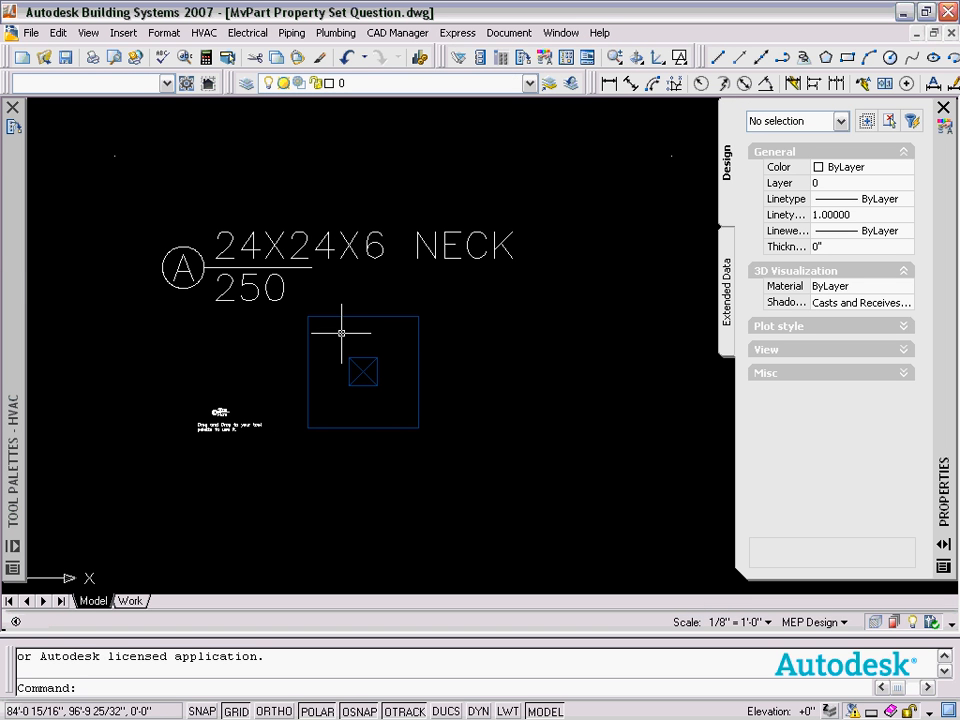
- Place a 24 x 24 Inch Square Plaque Face Ceiling Diffuser with 6 Inch neck at 8'-0" elevation, unrotated, beside the existing diffuser
{"action": "mouse_move", "coordinate": [17, 250]}
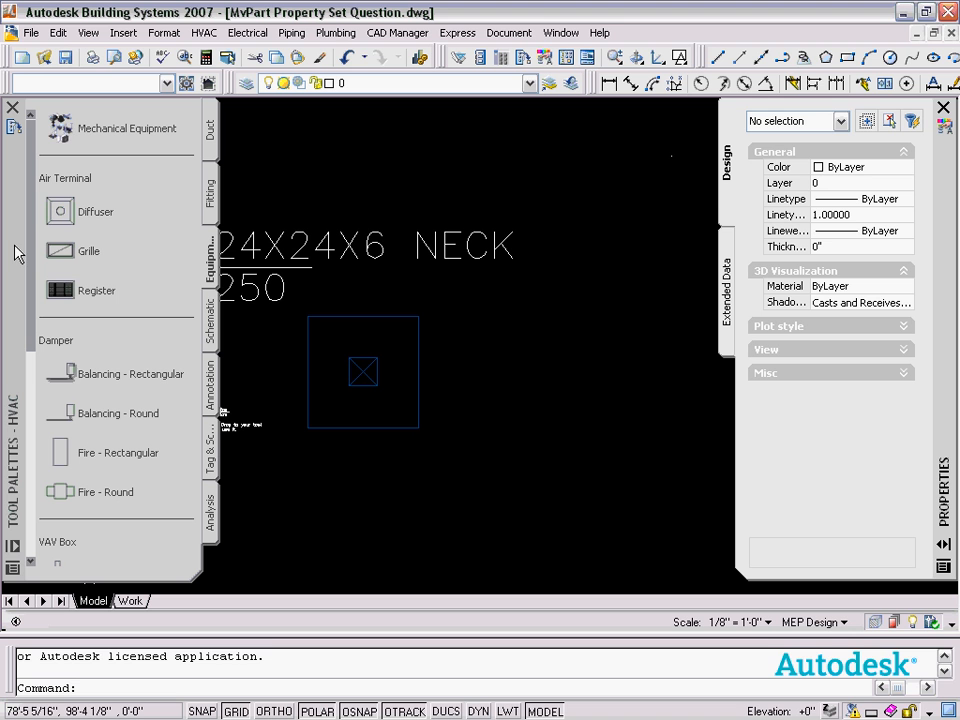
{"action": "left_click", "coordinate": [68, 127]}
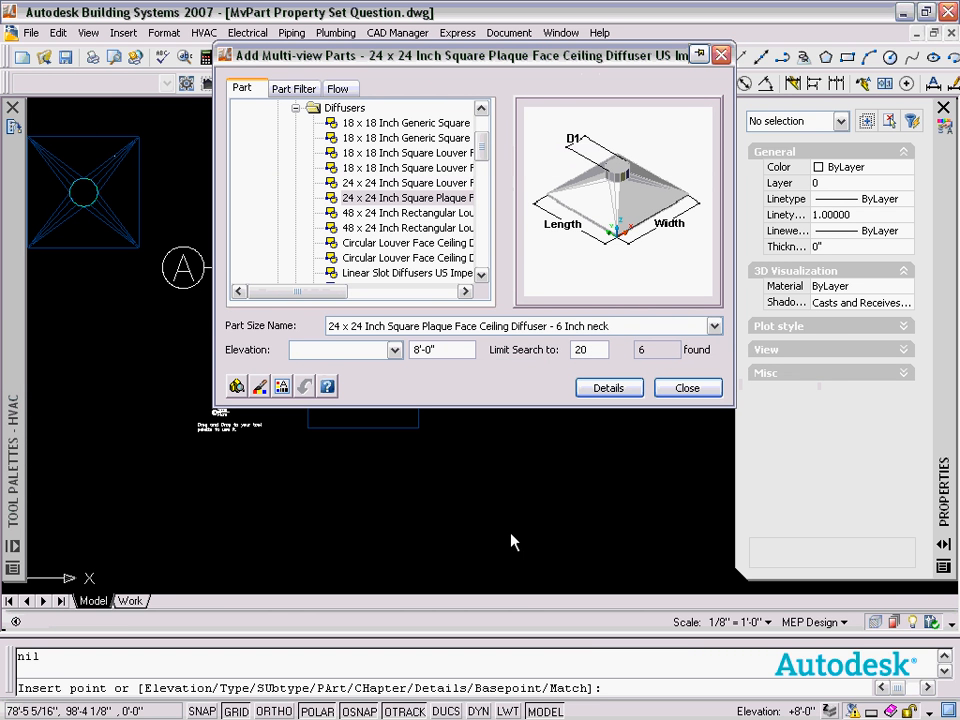
{"action": "middle_click_drag", "start_coordinate": [531, 407], "coordinate": [214, 393]}
{"action": "left_click", "coordinate": [307, 397]}
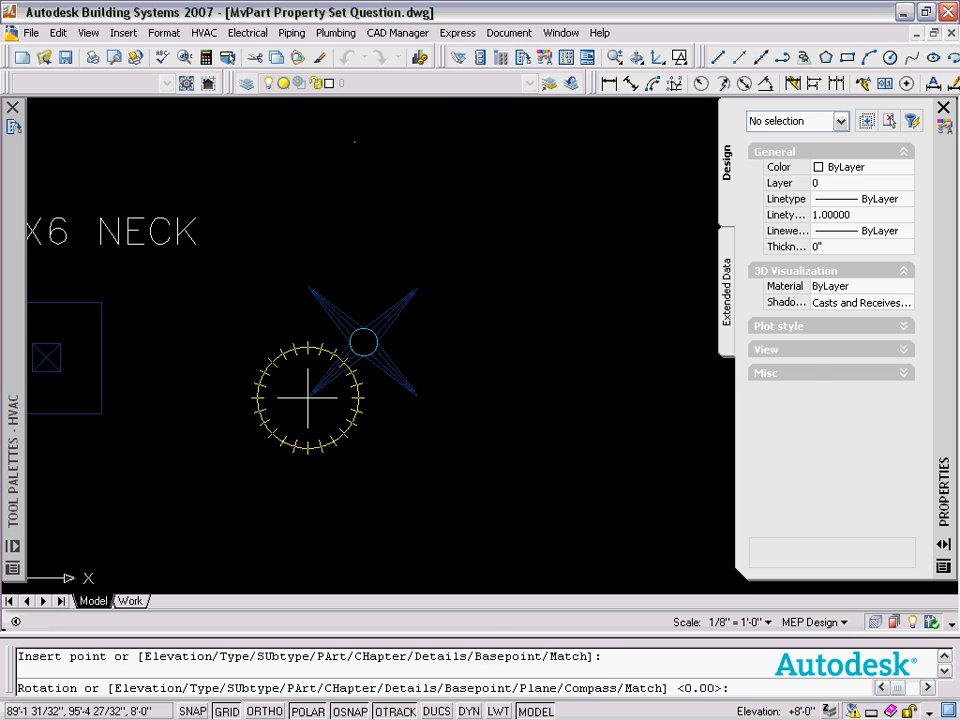
{"action": "left_click", "coordinate": [431, 397]}
{"action": "right_click", "coordinate": [507, 353]}
{"action": "left_click", "coordinate": [520, 358]}
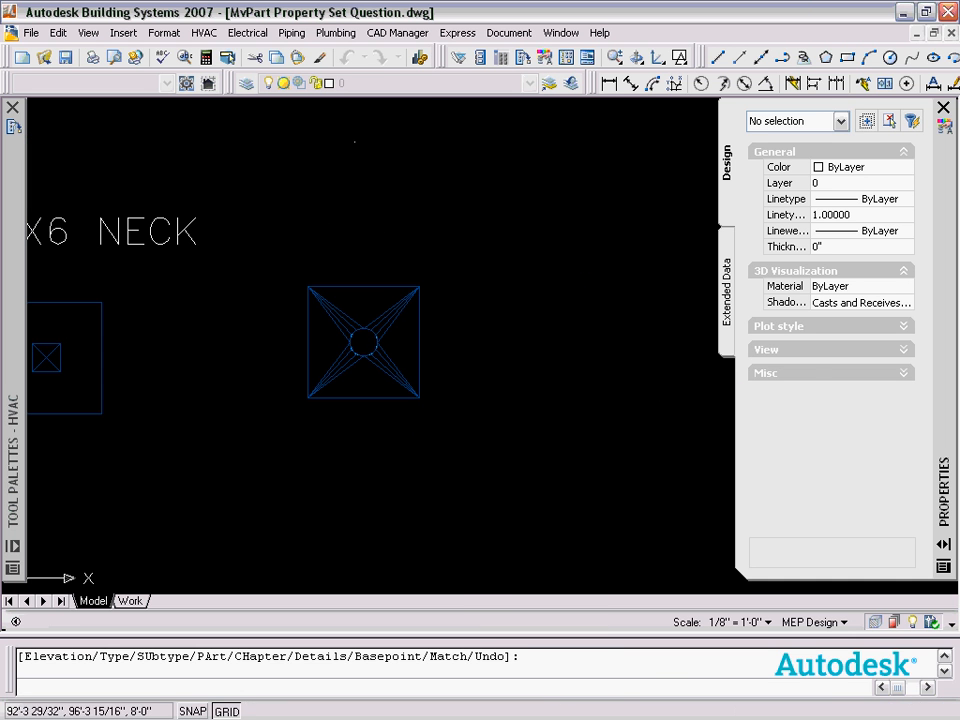
- Select the new diffuser and examine the MvPartAir_TerminalStyles property set in its extended data
{"action": "left_click", "coordinate": [418, 340]}
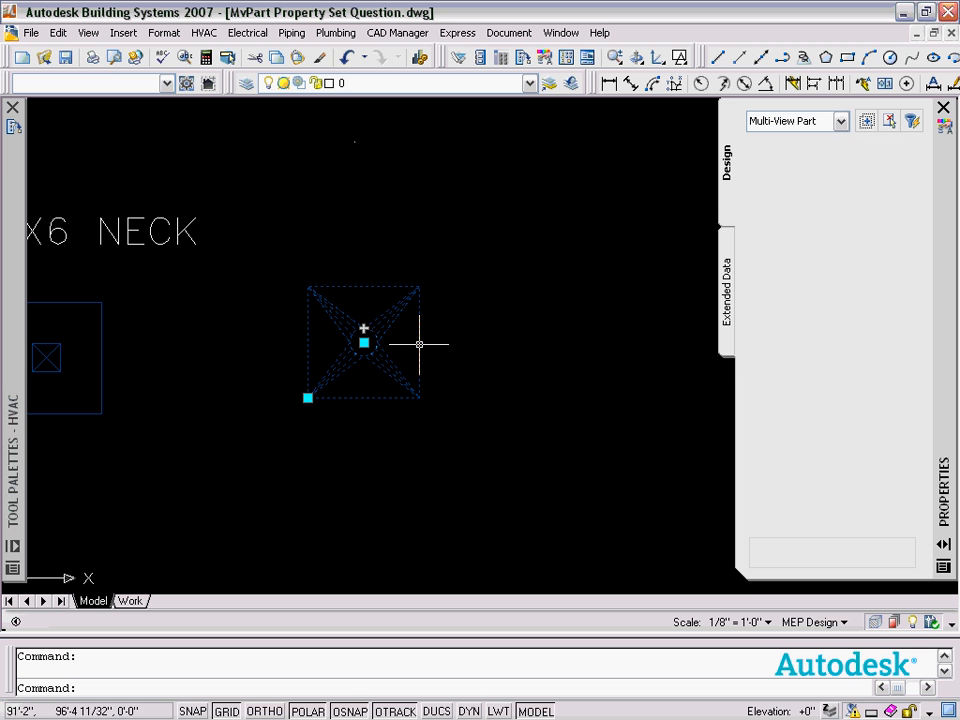
{"action": "left_click", "coordinate": [728, 296]}
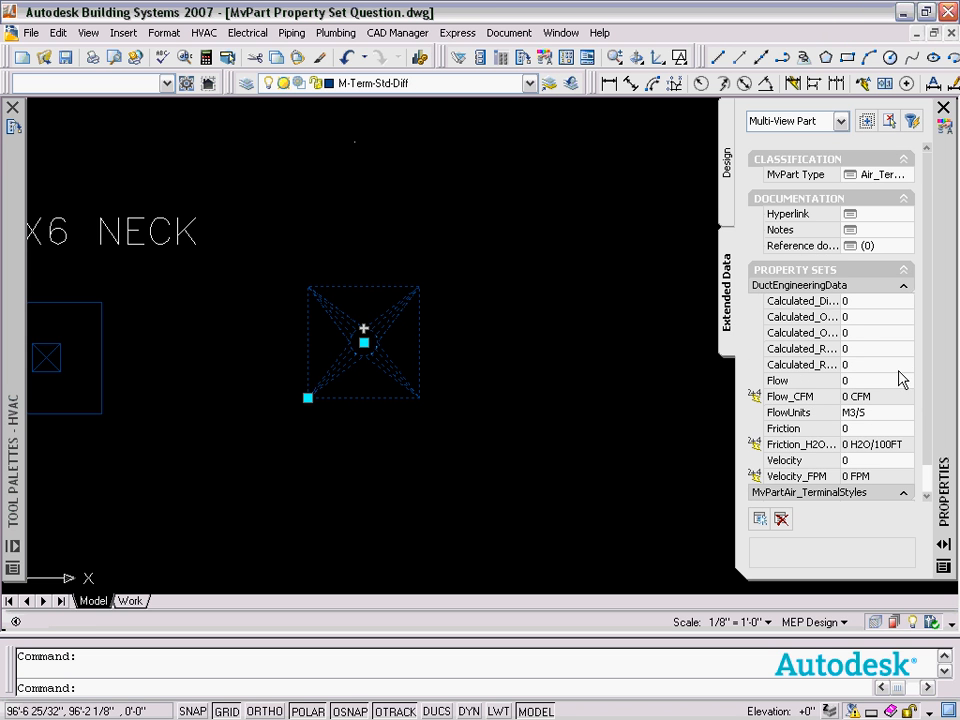
{"action": "scroll", "coordinate": [921, 367], "scroll_direction": "down", "scroll_amount": 2}
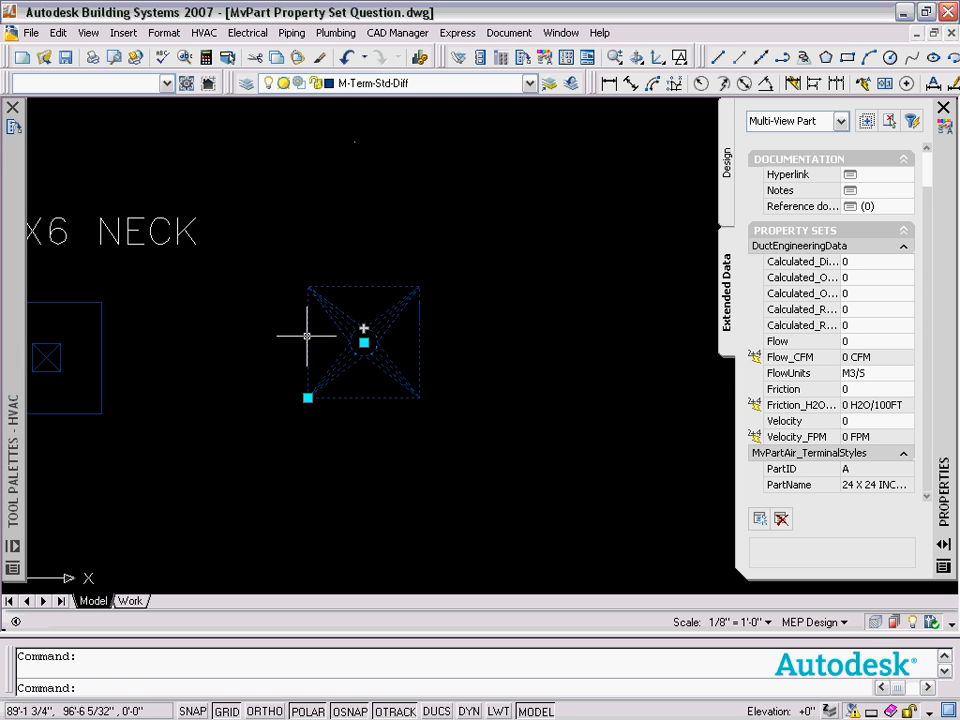
{"action": "mouse_move", "coordinate": [307, 336]}
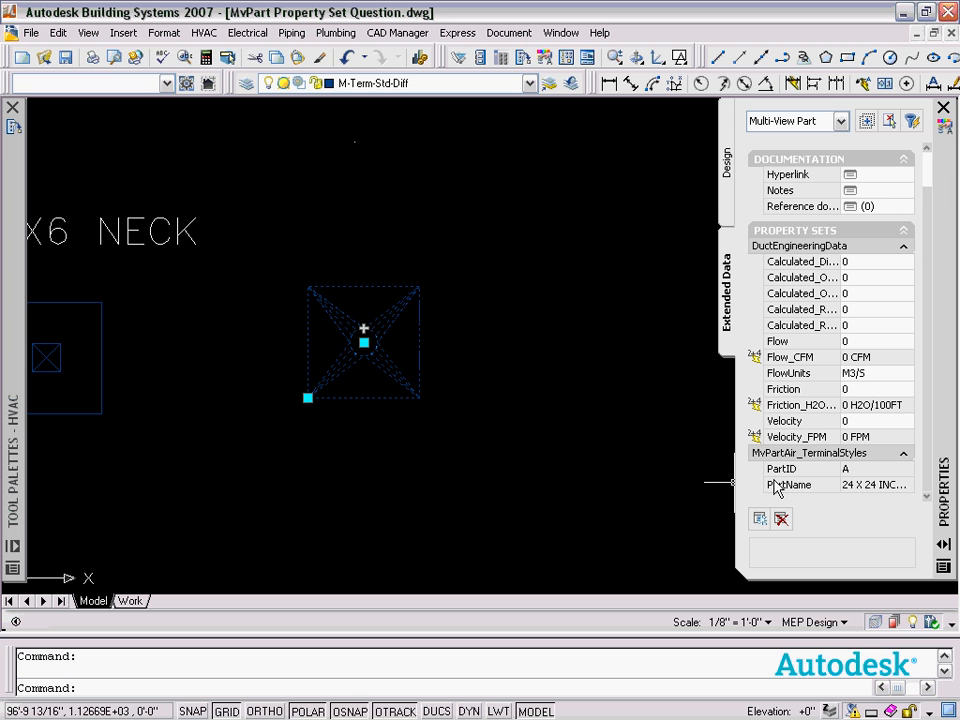
- Open the MvPartAir_TerminalStyles property set definition in the Style Manager and widen the window to reveal the property creation tools
{"action": "left_click", "coordinate": [164, 32]}
{"action": "left_click", "coordinate": [180, 56]}
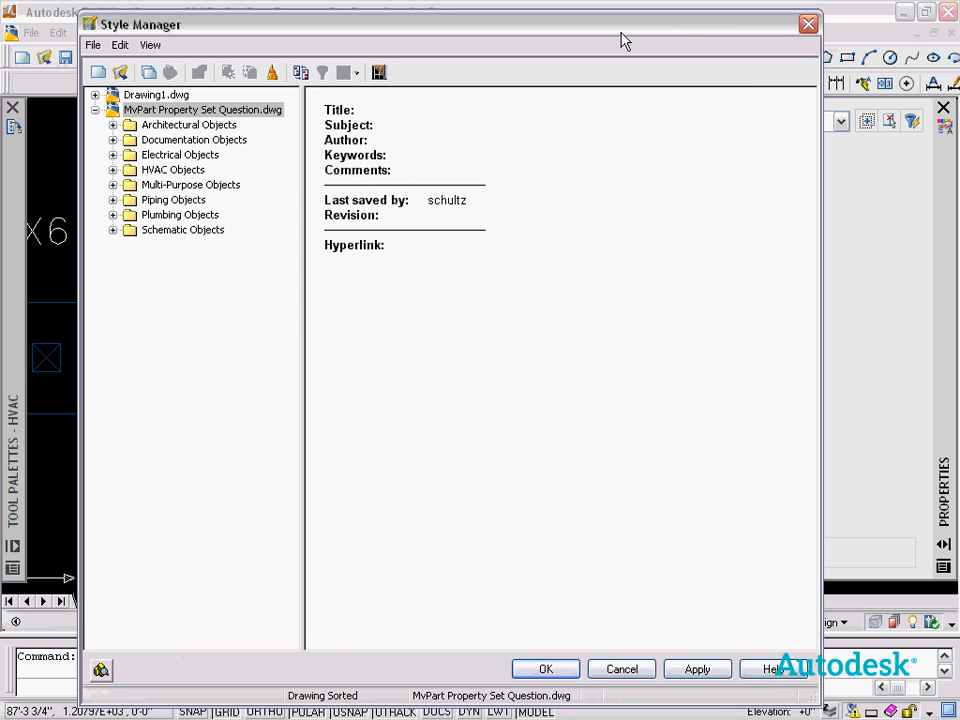
{"action": "left_click", "coordinate": [113, 140]}
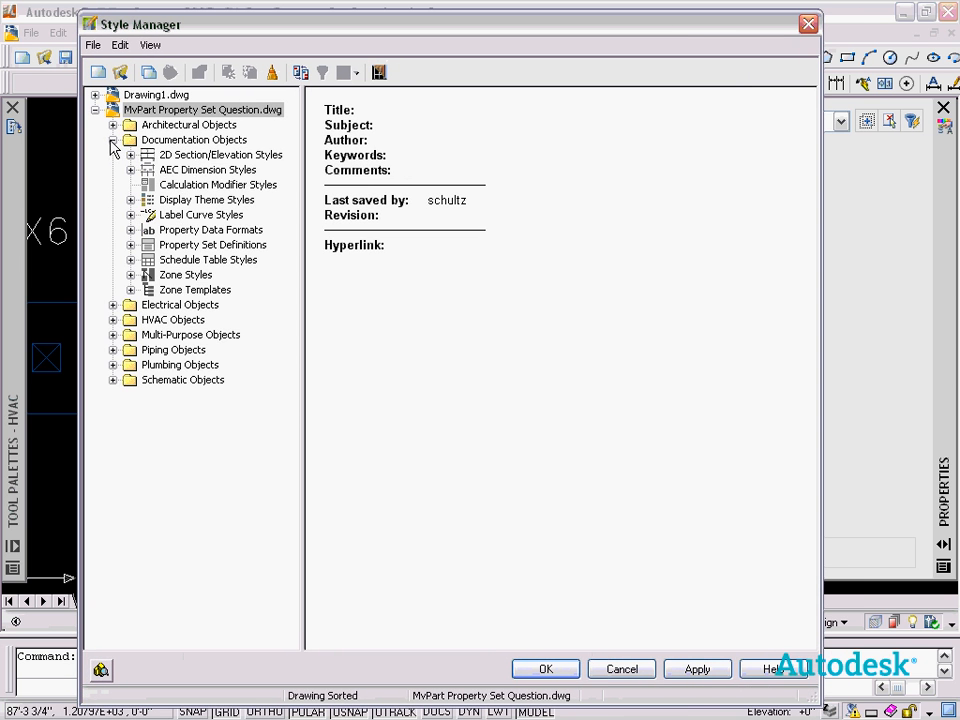
{"action": "left_click", "coordinate": [131, 245]}
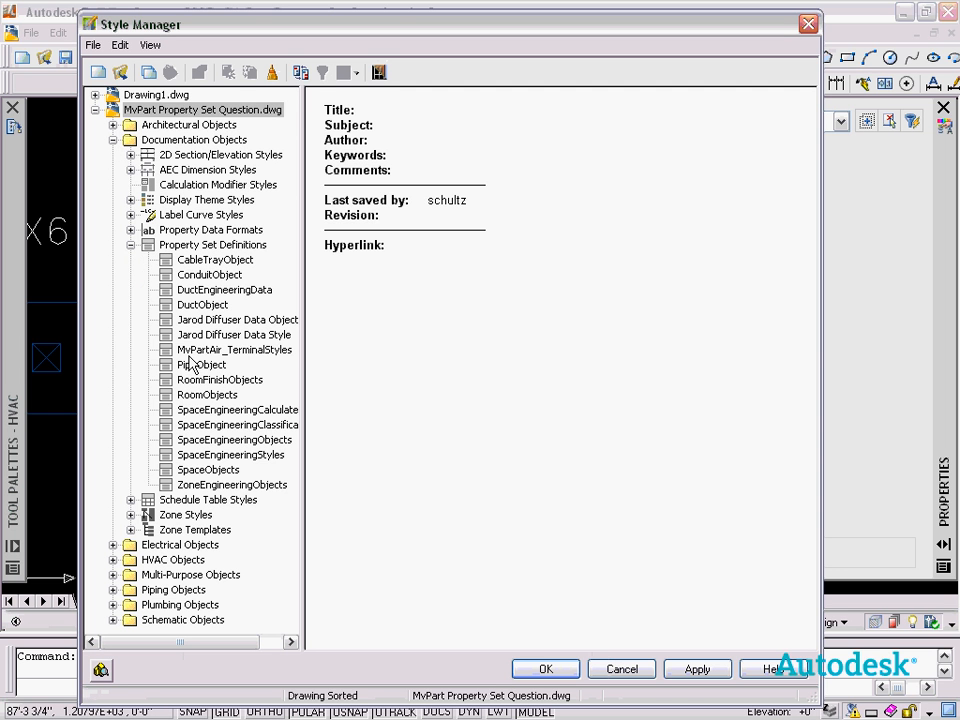
{"action": "left_click", "coordinate": [190, 351]}
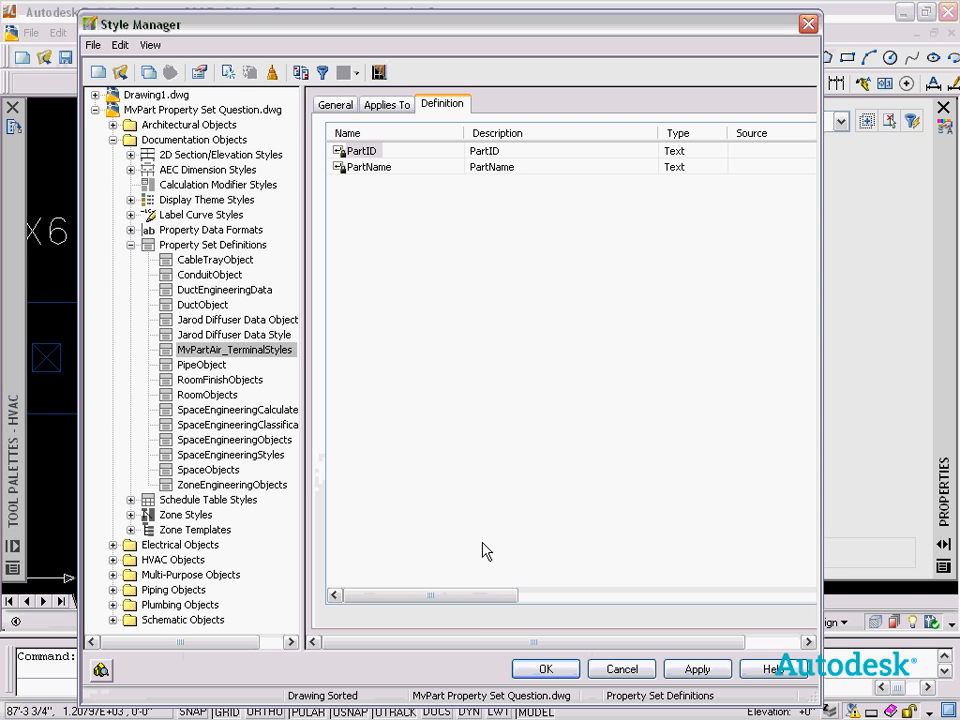
{"action": "mouse_move", "coordinate": [469, 595]}
{"action": "left_mouse_down"}
{"action": "mouse_move", "coordinate": [590, 592]}
{"action": "mouse_move", "coordinate": [456, 602]}
{"action": "left_mouse_up"}
{"action": "left_click_drag", "start_coordinate": [478, 643], "coordinate": [918, 556]}
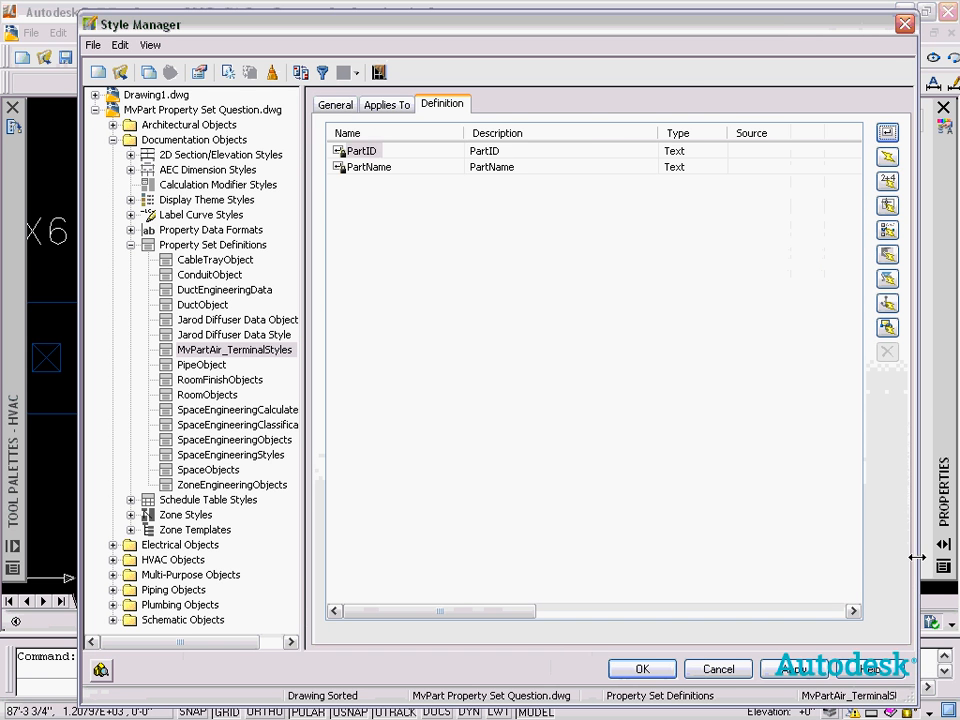
- Add an automatic property with the Multi-View Part Flow source to MvPartAir_TerminalStyles and accept the style changes
{"action": "left_click", "coordinate": [888, 157]}
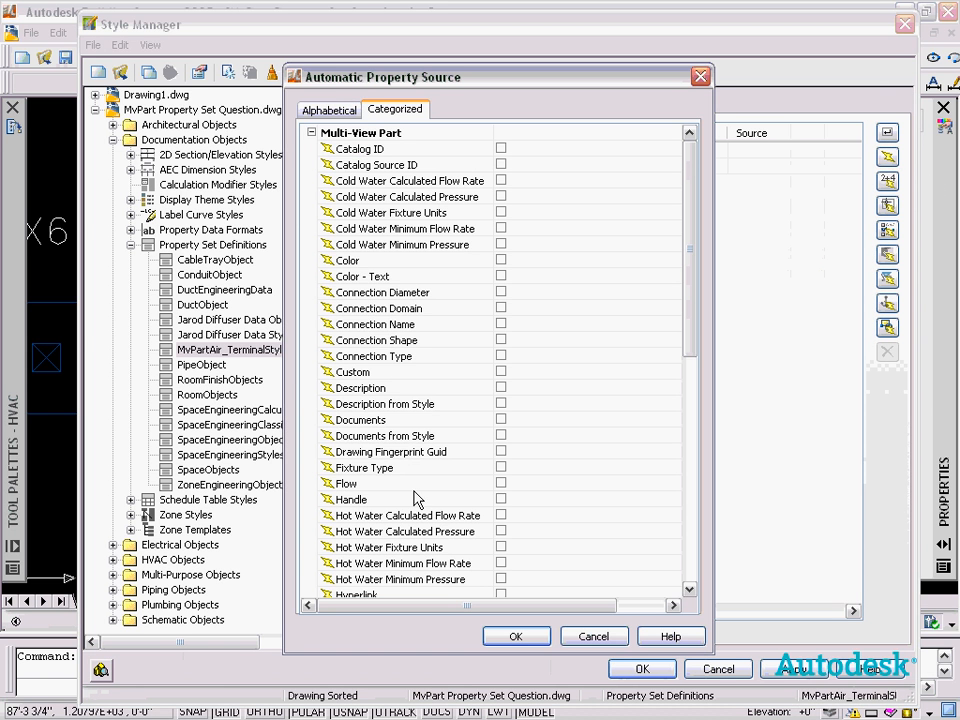
{"action": "left_click", "coordinate": [501, 483]}
{"action": "left_click", "coordinate": [515, 636]}
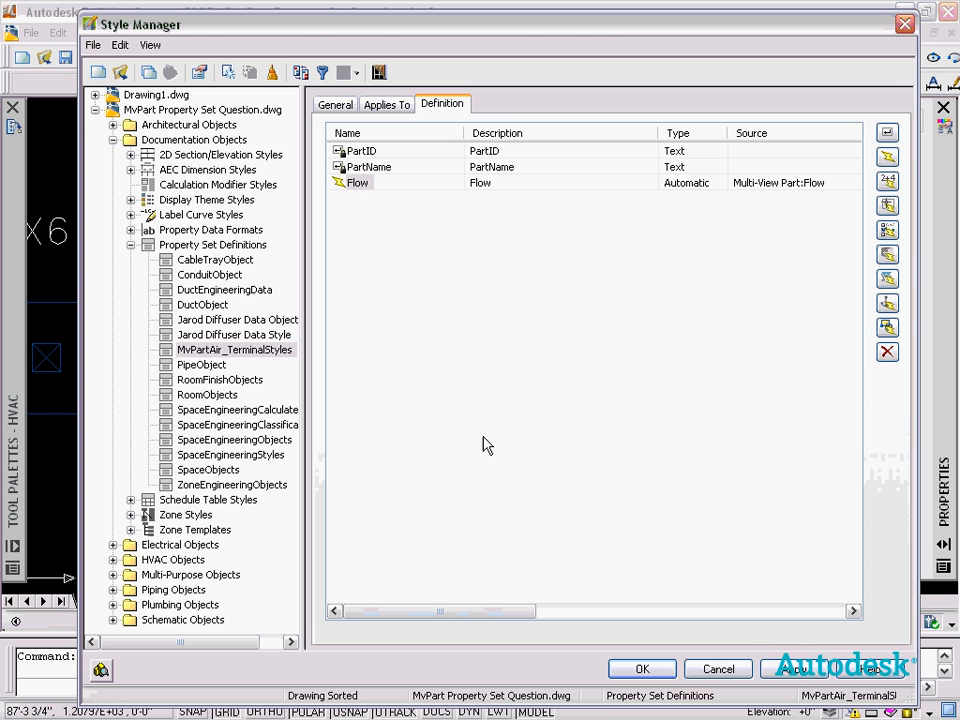
{"action": "left_click", "coordinate": [642, 669]}
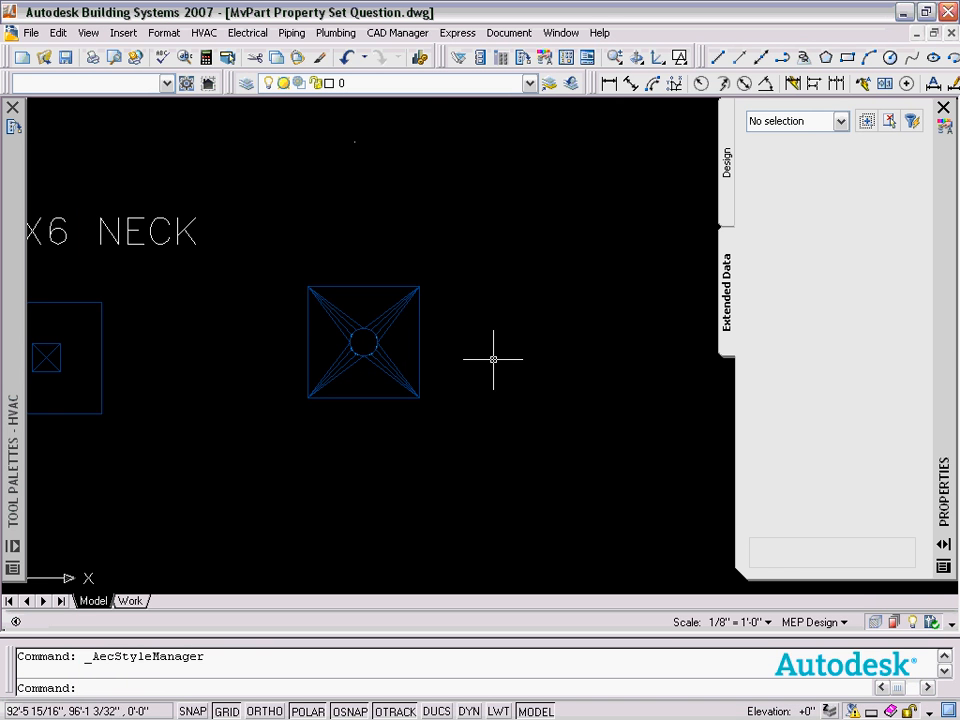
- Modify the new plaque face diffuser so its flow for each terminal is 250 CFM
{"action": "scroll", "coordinate": [343, 330], "scroll_direction": "down", "scroll_amount": 3}
{"action": "left_click", "coordinate": [345, 352]}
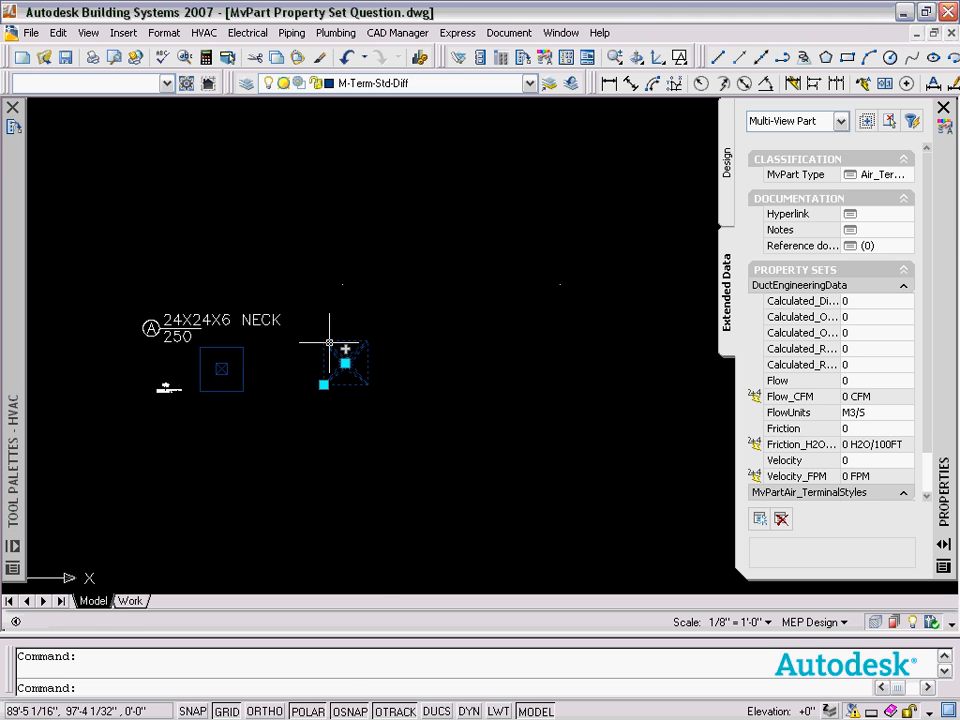
{"action": "right_click", "coordinate": [332, 350]}
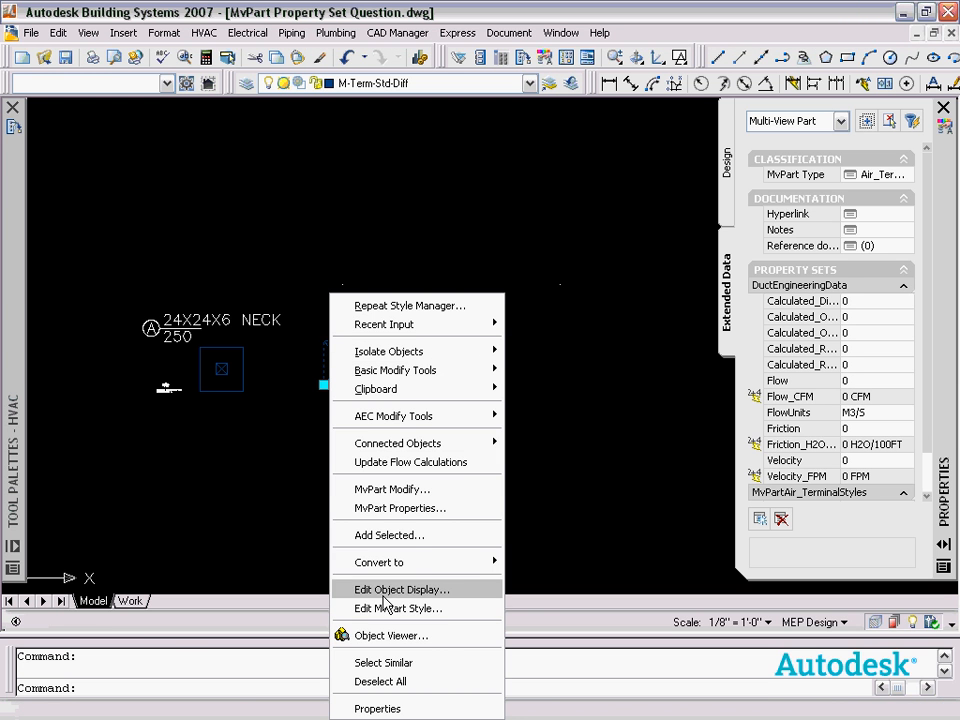
{"action": "left_click", "coordinate": [390, 489]}
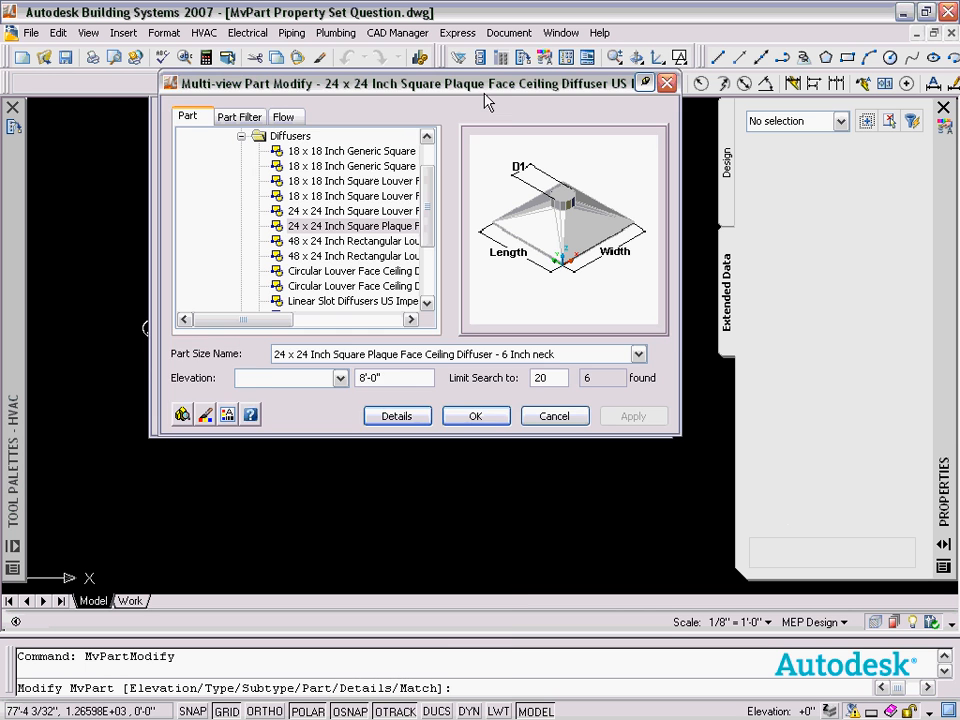
{"action": "left_click", "coordinate": [276, 131]}
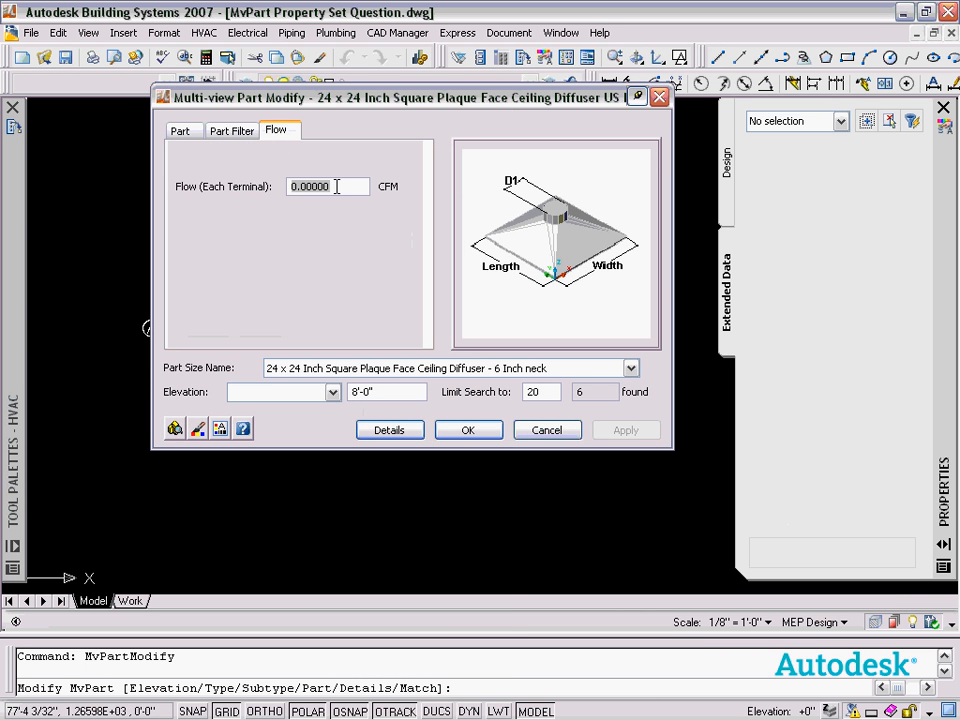
{"action": "type", "text": "250"}
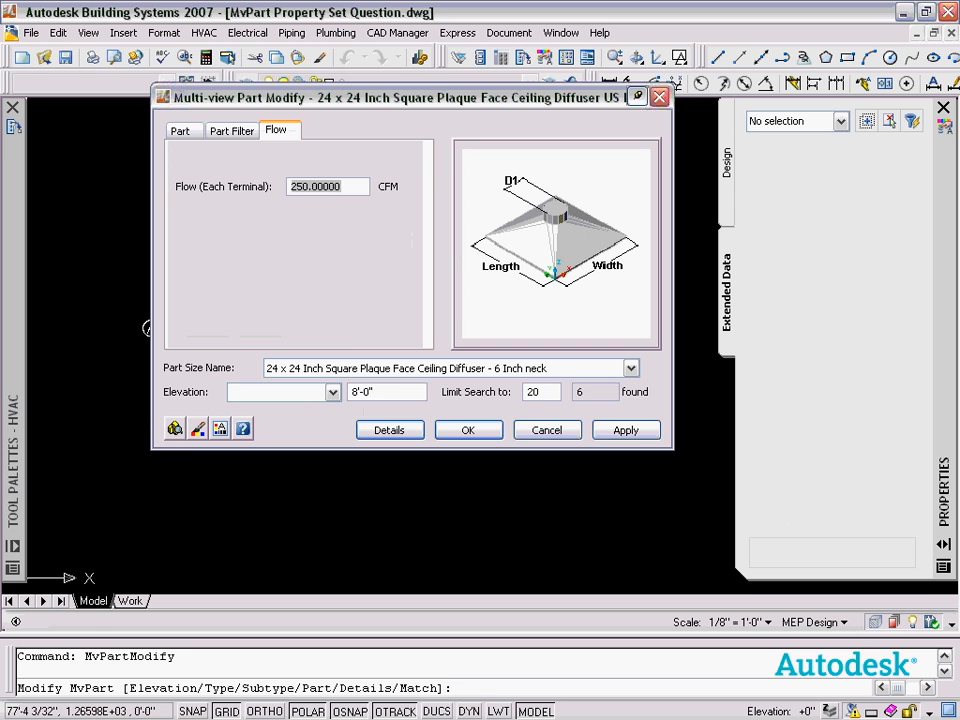
{"action": "left_click", "coordinate": [452, 428]}
- Check the Flow, PartID and PartName entries in the modified diffuser's extended data, and clear the selection
{"action": "left_click", "coordinate": [344, 355]}
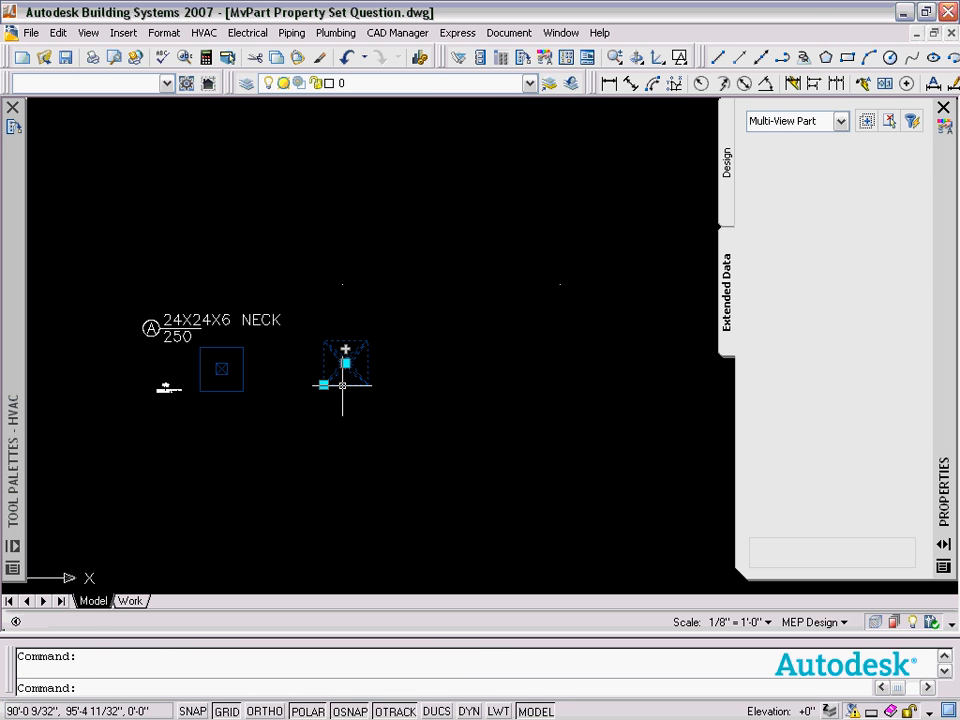
{"action": "scroll", "coordinate": [930, 358], "scroll_direction": "down", "scroll_amount": 3}
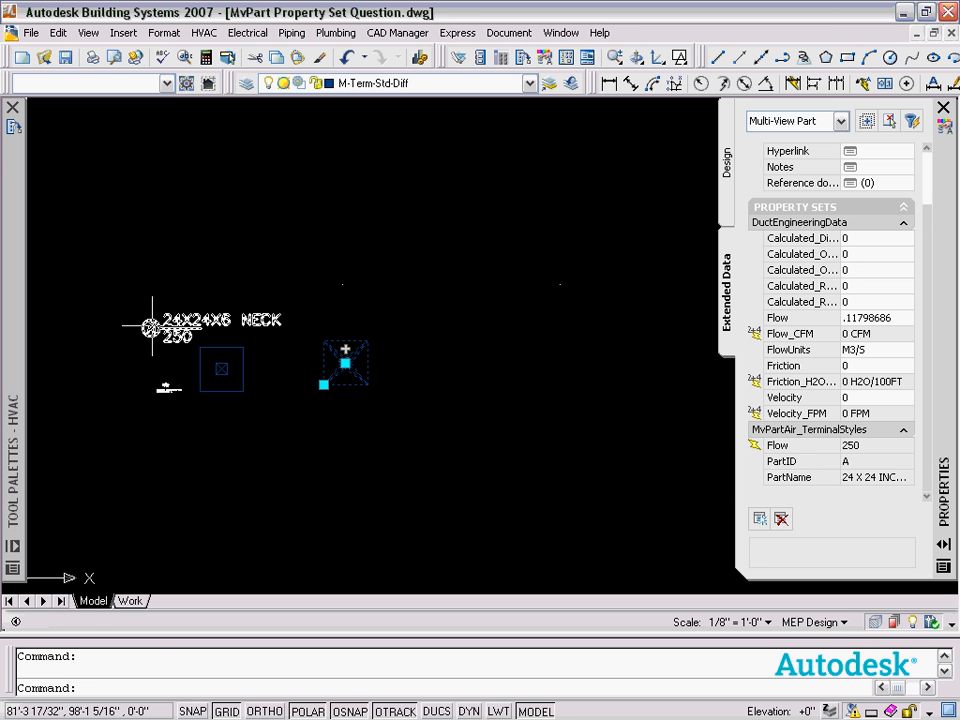
{"action": "middle_click_drag", "start_coordinate": [151, 328], "coordinate": [251, 298]}
{"action": "key", "text": "Escape"}
- Open the multi-view block definition of the Size/Flow diffuser tag to check its view block, and close it
{"action": "scroll", "coordinate": [266, 381], "scroll_direction": "up", "scroll_amount": 8}
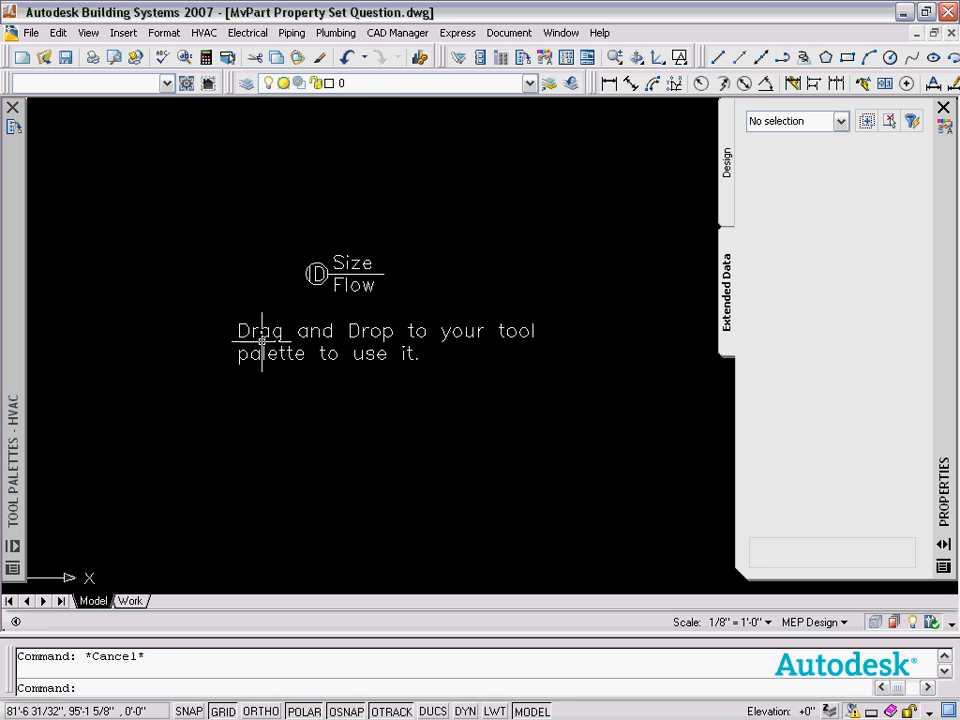
{"action": "left_click", "coordinate": [311, 281]}
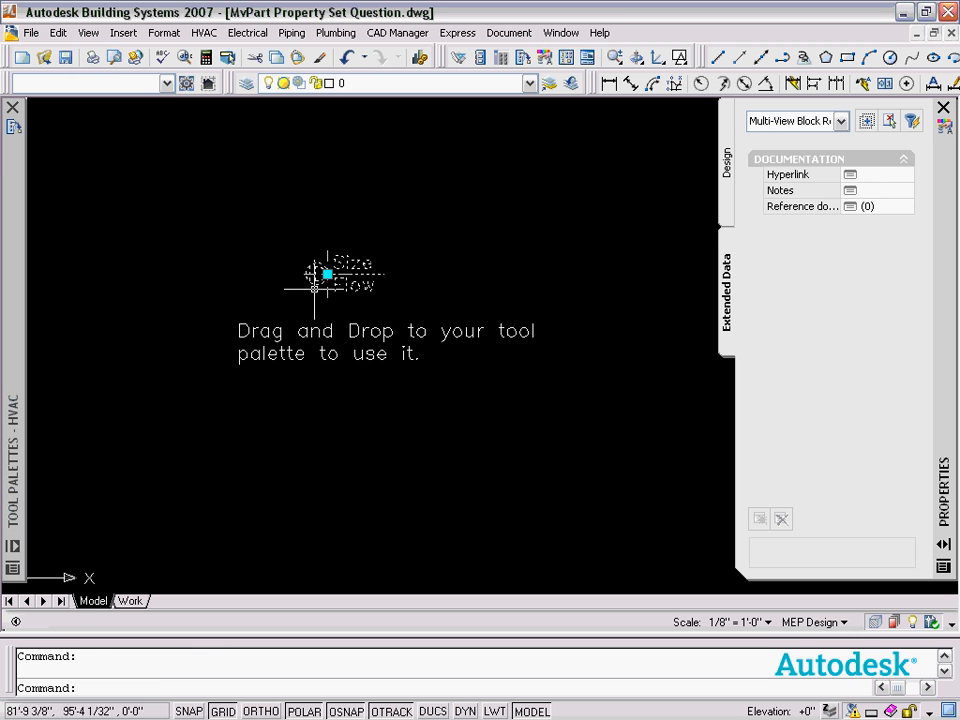
{"action": "double_click", "coordinate": [314, 284]}
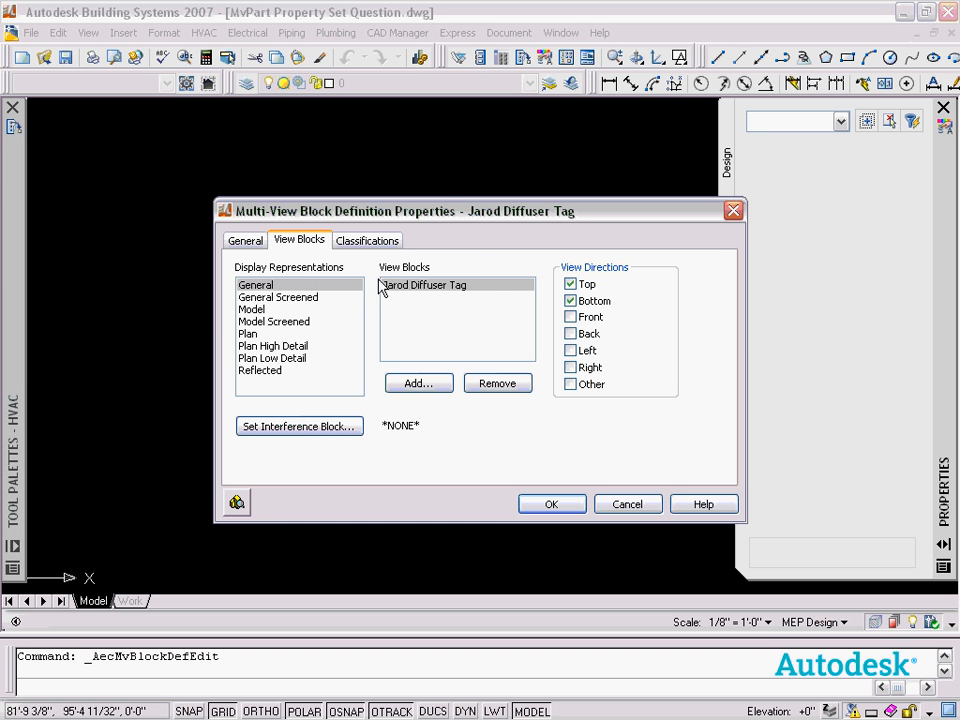
{"action": "left_click", "coordinate": [551, 504]}
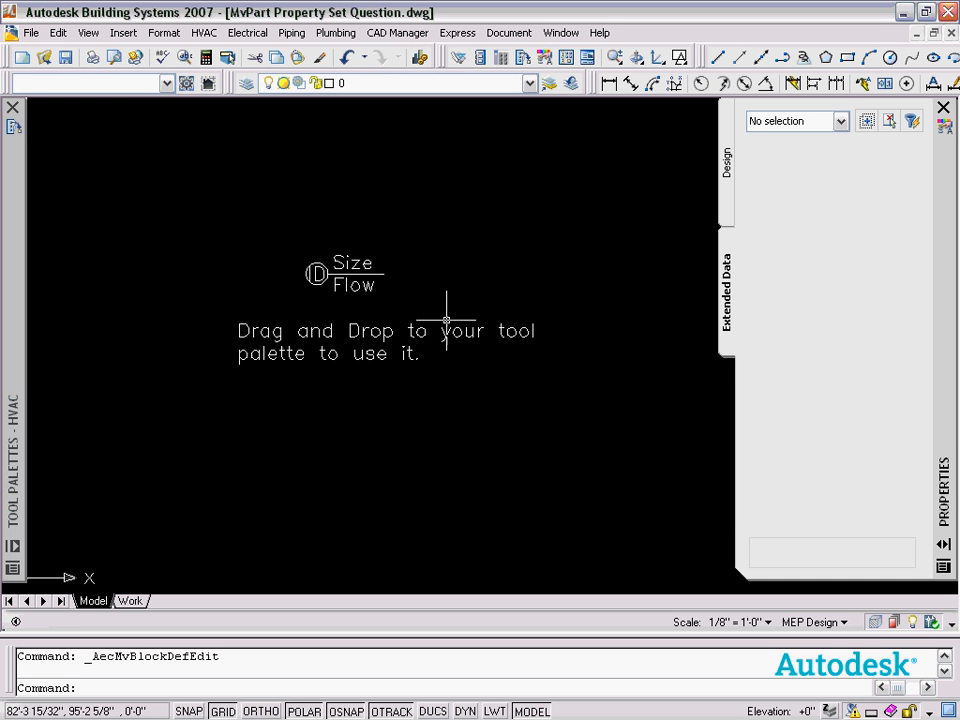
- Review the properties defined in the MvPartAir_TerminalStyles property set through the Style Manager's documentation objects
{"action": "middle_click_drag", "start_coordinate": [446, 317], "coordinate": [336, 343]}
{"action": "scroll", "coordinate": [370, 335], "scroll_direction": "down", "scroll_amount": 4}
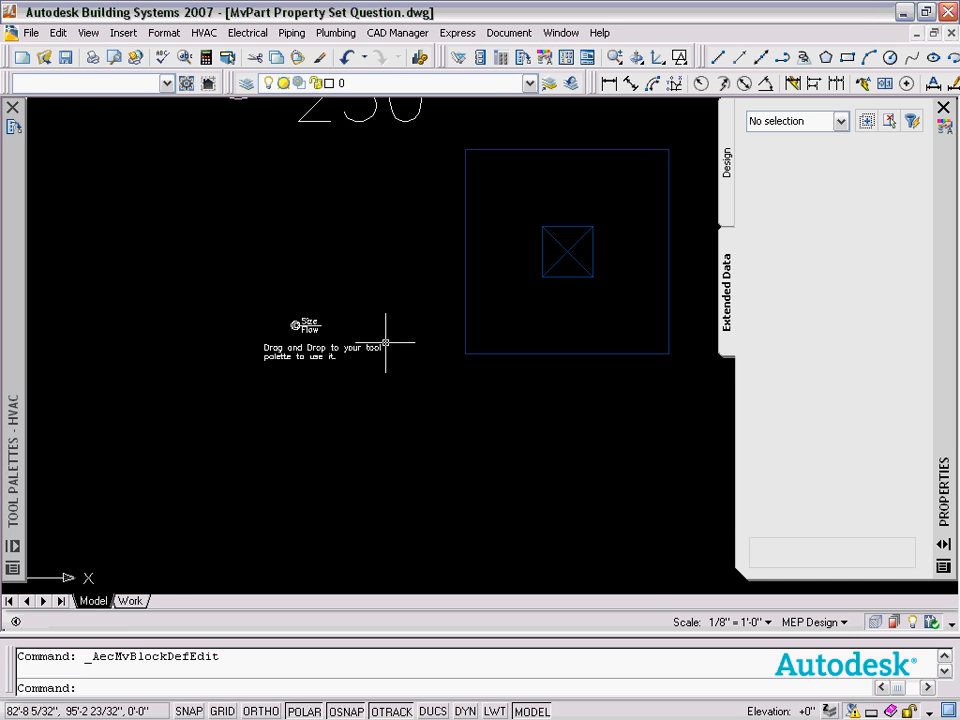
{"action": "left_click", "coordinate": [204, 33]}
{"action": "left_click", "coordinate": [174, 57]}
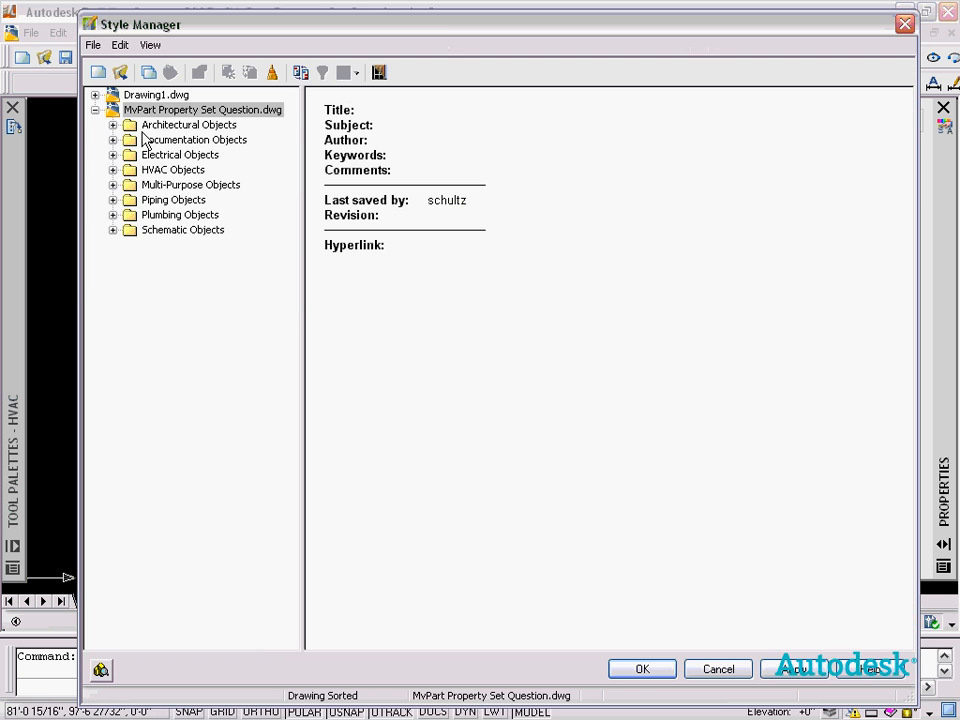
{"action": "left_click", "coordinate": [114, 140]}
{"action": "left_click", "coordinate": [131, 245]}
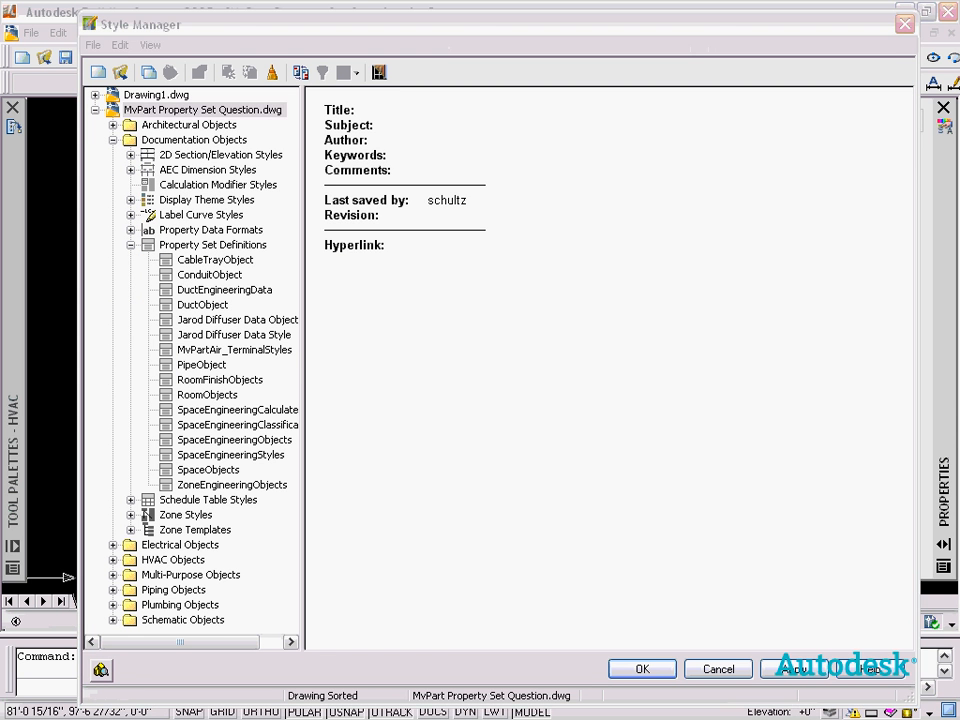
{"action": "left_click_drag", "start_coordinate": [557, 82], "coordinate": [955, 118]}
{"action": "left_click", "coordinate": [198, 352]}
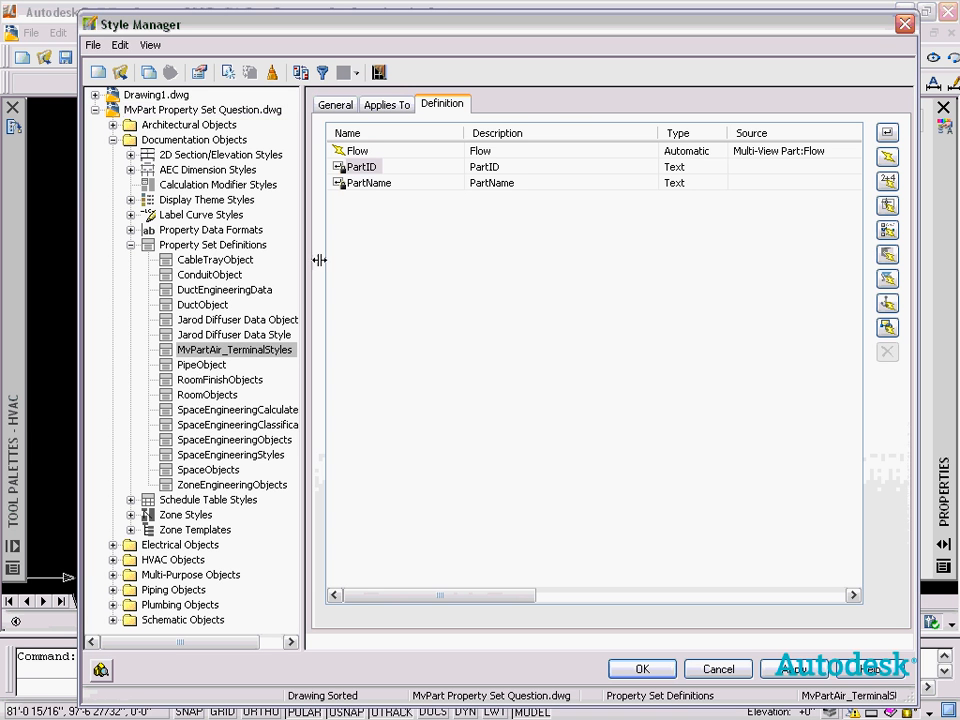
- Display the full list of property set definitions to read the MvPartAir_TerminalStyles name
{"action": "left_click", "coordinate": [204, 246]}
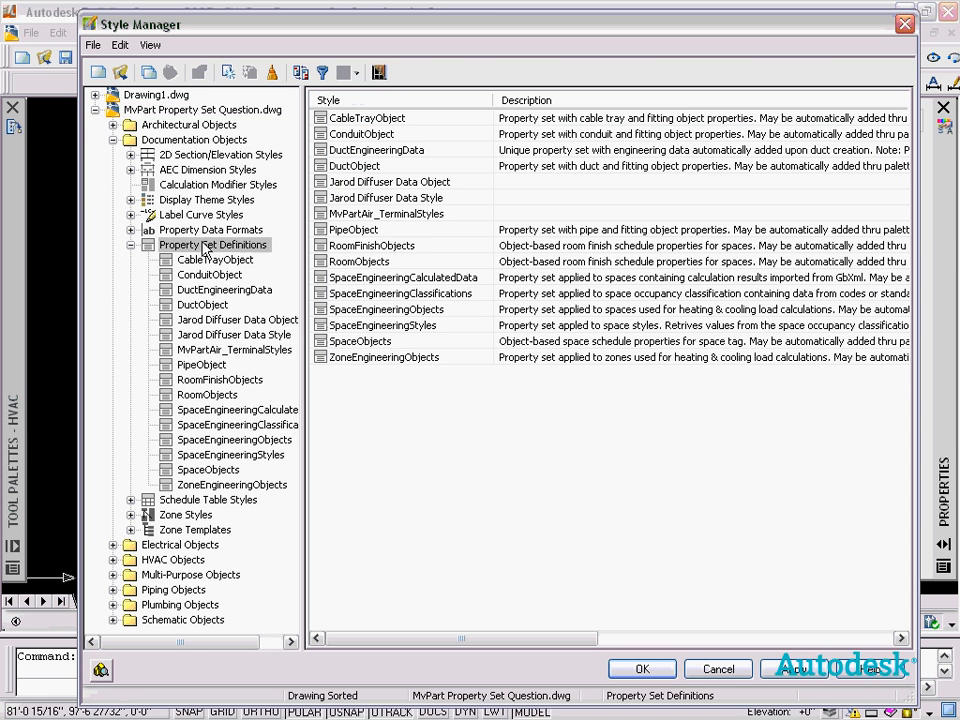
{"action": "double_click", "coordinate": [387, 213]}
{"action": "left_click", "coordinate": [157, 247]}
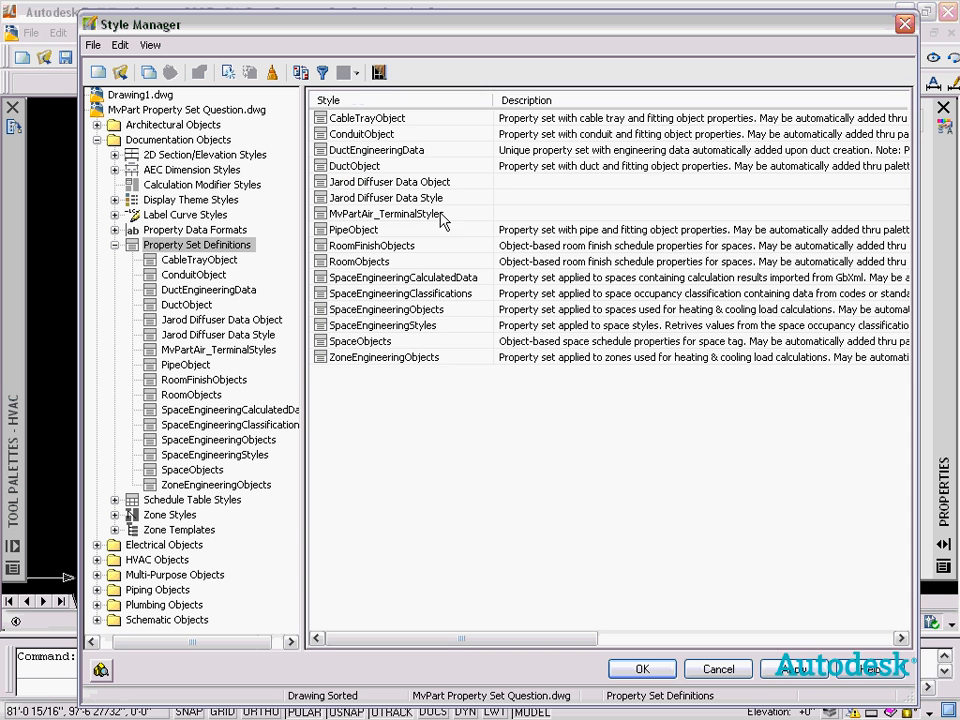
- Check the exact names of the MvPartAir_TerminalStyles property set and its Flow, PartID and PartName properties, and close the Style Manager
{"action": "left_click", "coordinate": [448, 214]}
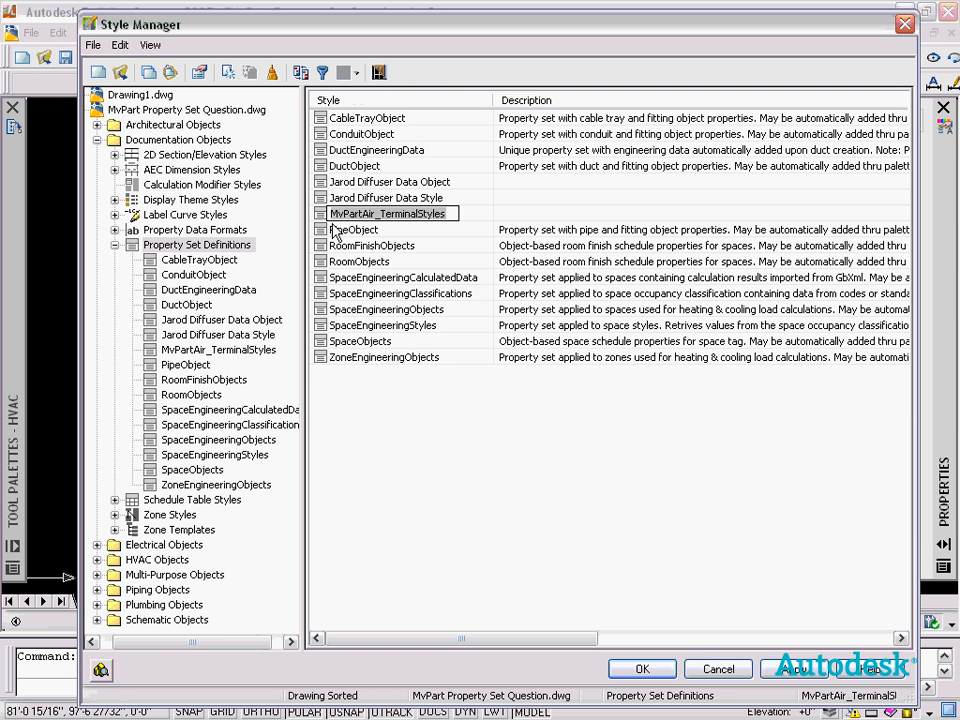
{"action": "left_click", "coordinate": [518, 214]}
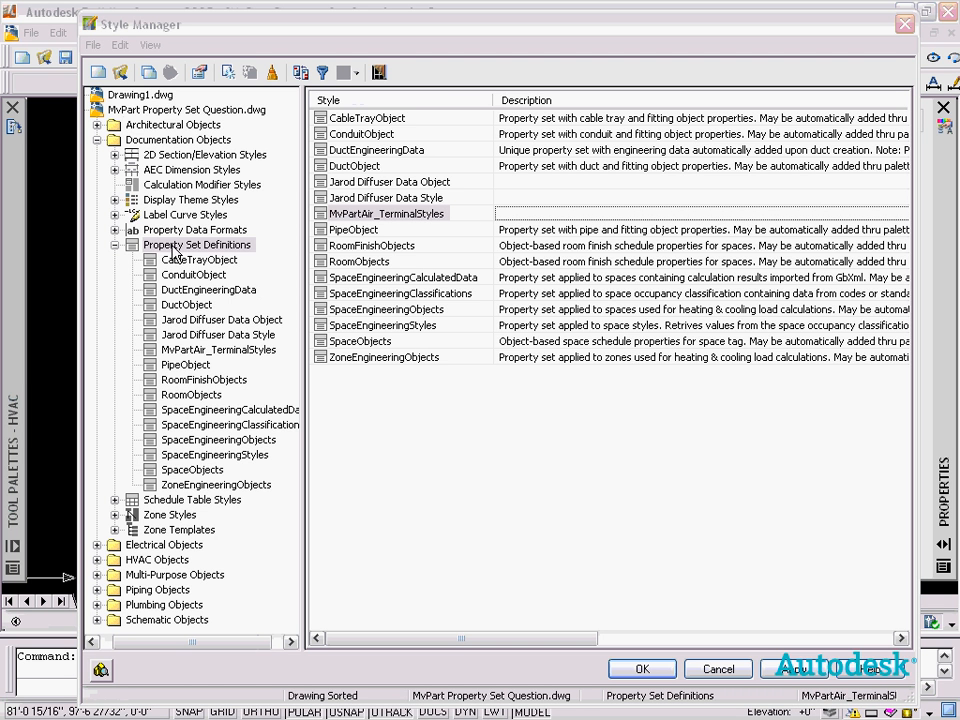
{"action": "double_click", "coordinate": [370, 213]}
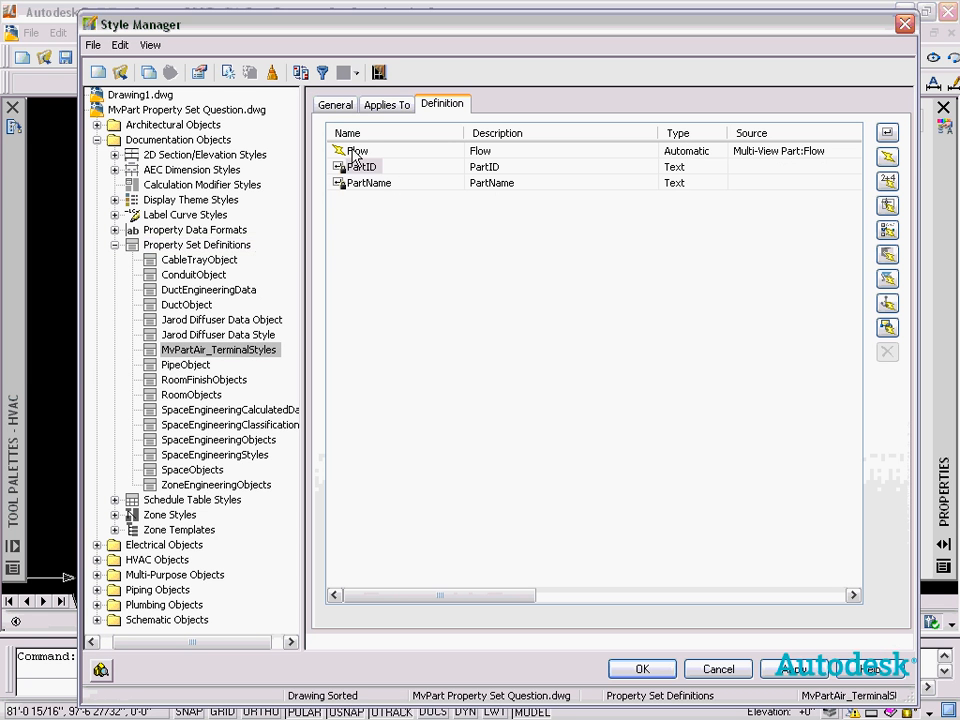
{"action": "left_click", "coordinate": [363, 152]}
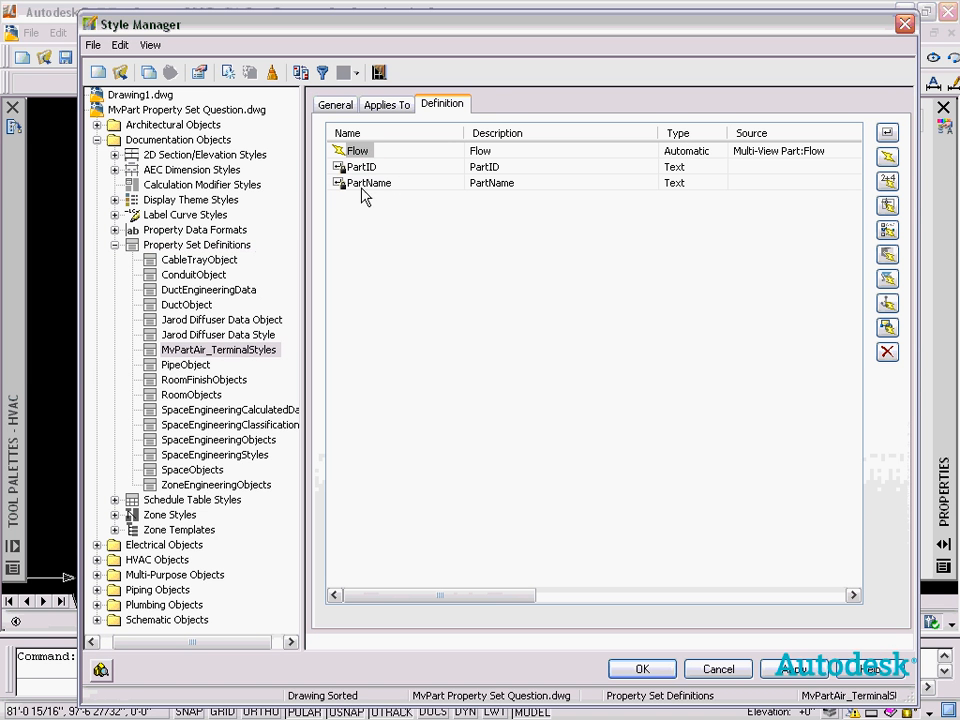
{"action": "left_click", "coordinate": [349, 170]}
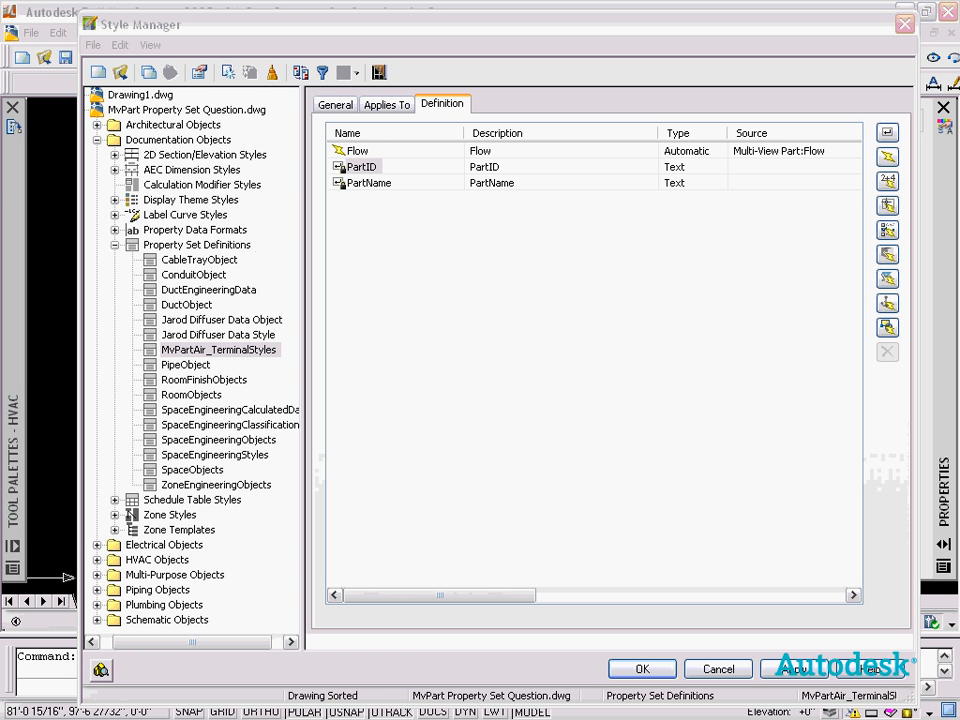
{"action": "left_click_drag", "start_coordinate": [539, 74], "coordinate": [487, 174]}
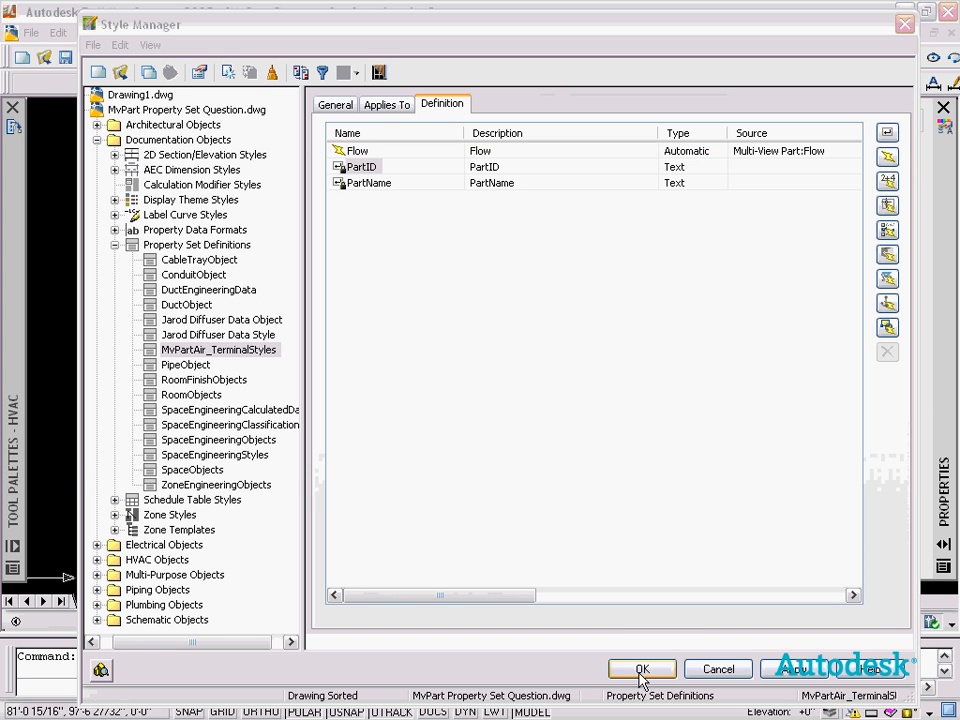
{"action": "left_click", "coordinate": [641, 670]}
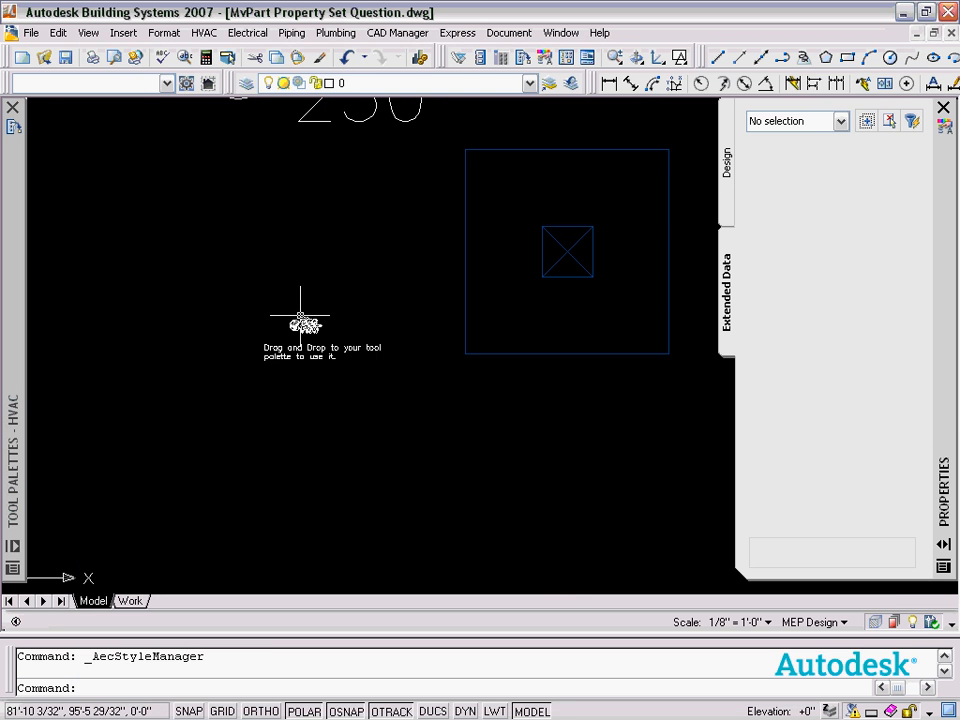
- Open the custom diffuser tag's block definition in the Block Editor
{"action": "type", "text": "be"}
{"action": "key", "text": "Return"}
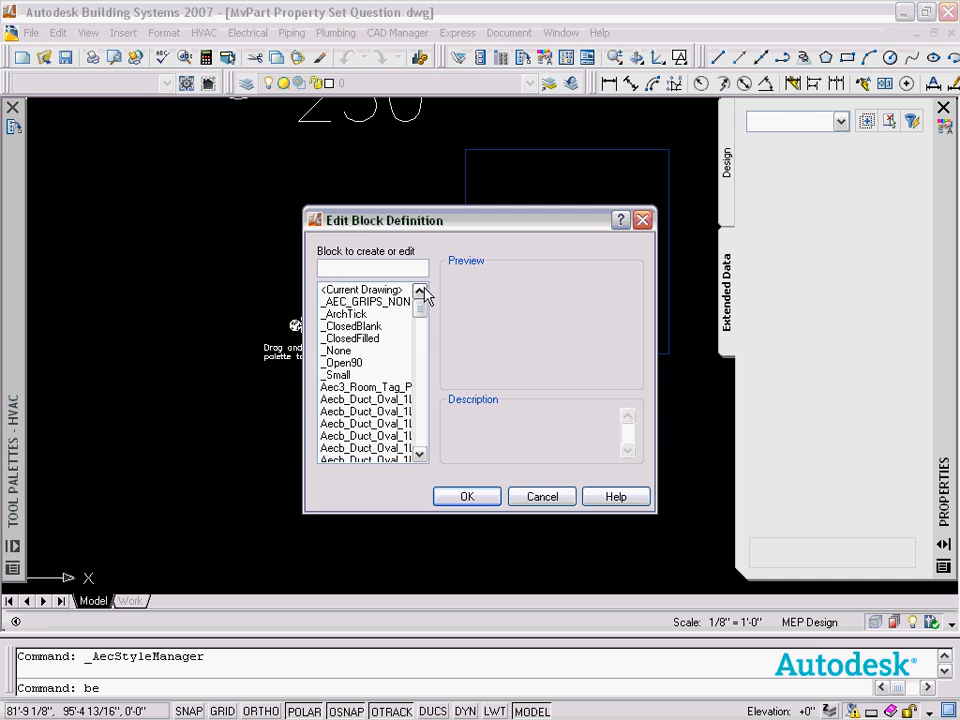
{"action": "left_click_drag", "start_coordinate": [420, 300], "coordinate": [409, 456]}
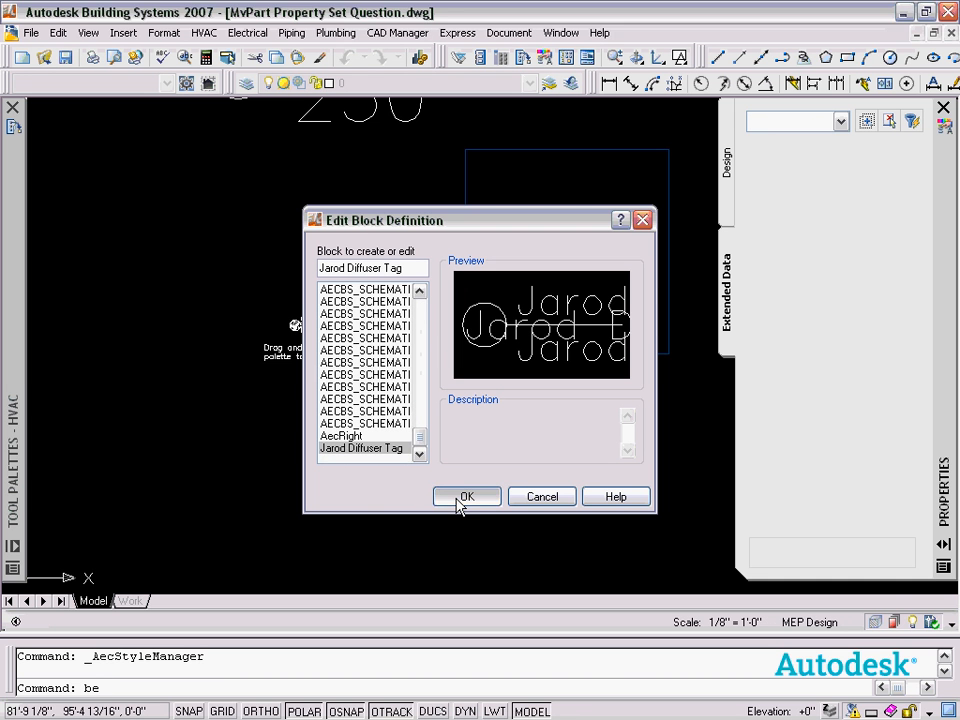
{"action": "left_click", "coordinate": [462, 499]}
{"action": "scroll", "coordinate": [336, 380], "scroll_direction": "up", "scroll_amount": 2}
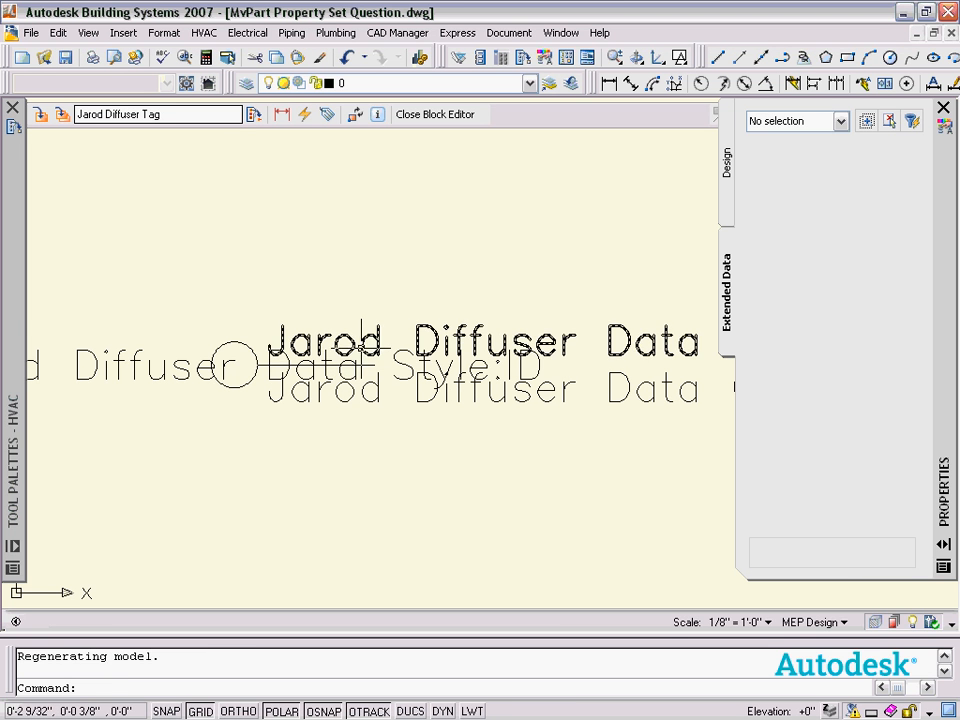
- Change the tag of the upper Size attribute to MvPartAir_TerminalStyles:PartName
{"action": "left_click", "coordinate": [340, 342]}
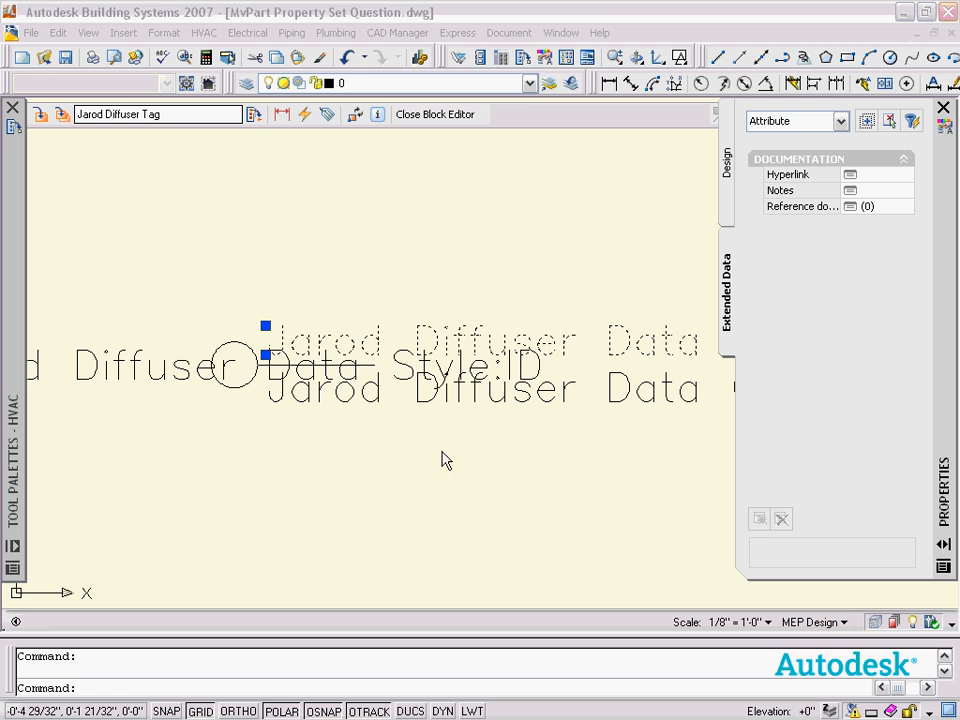
{"action": "double_click", "coordinate": [430, 332]}
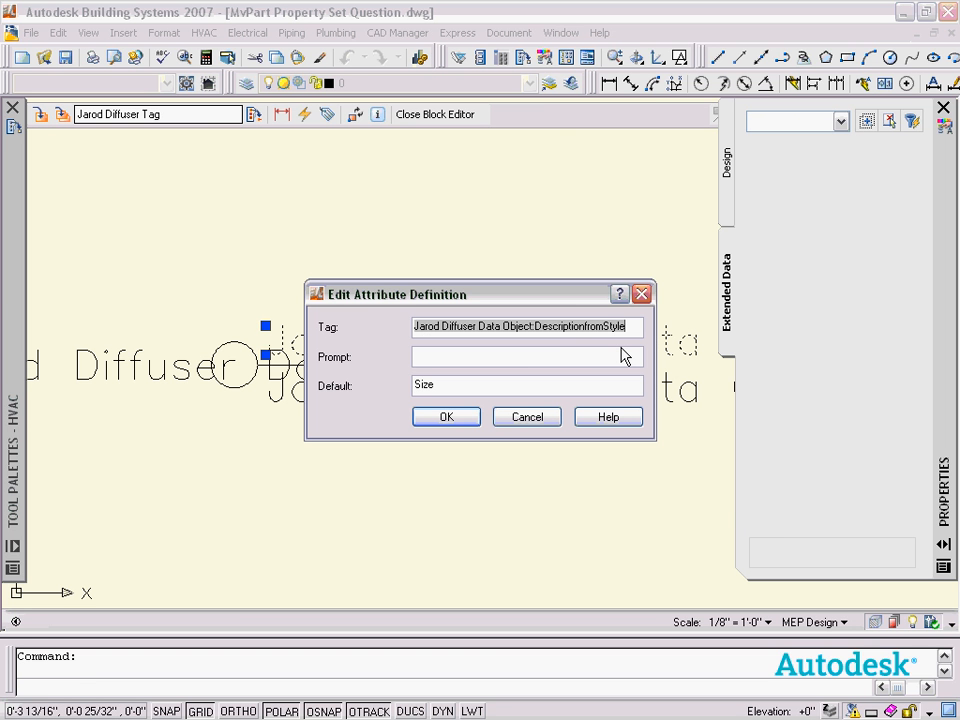
{"action": "type", "text": "MvPartAir_TerminalStyles:PartName"}
{"action": "left_click", "coordinate": [446, 417]}
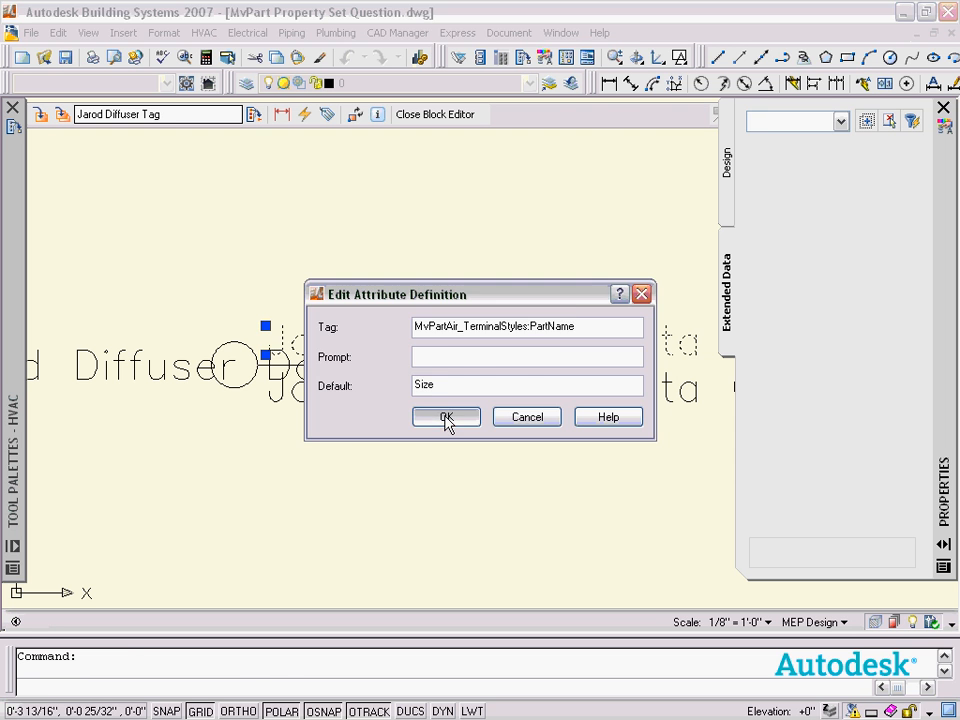
- Change the tag of the lower Flow attribute to MvPartAir_TerminalStyles:Flow
{"action": "left_click", "coordinate": [378, 398]}
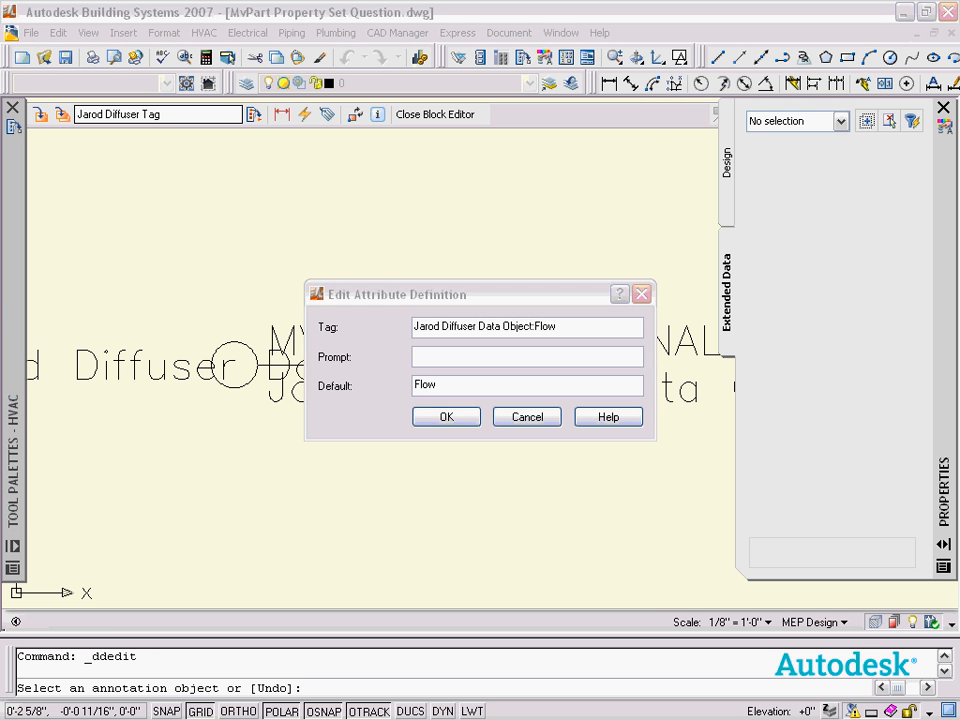
{"action": "left_click", "coordinate": [574, 327]}
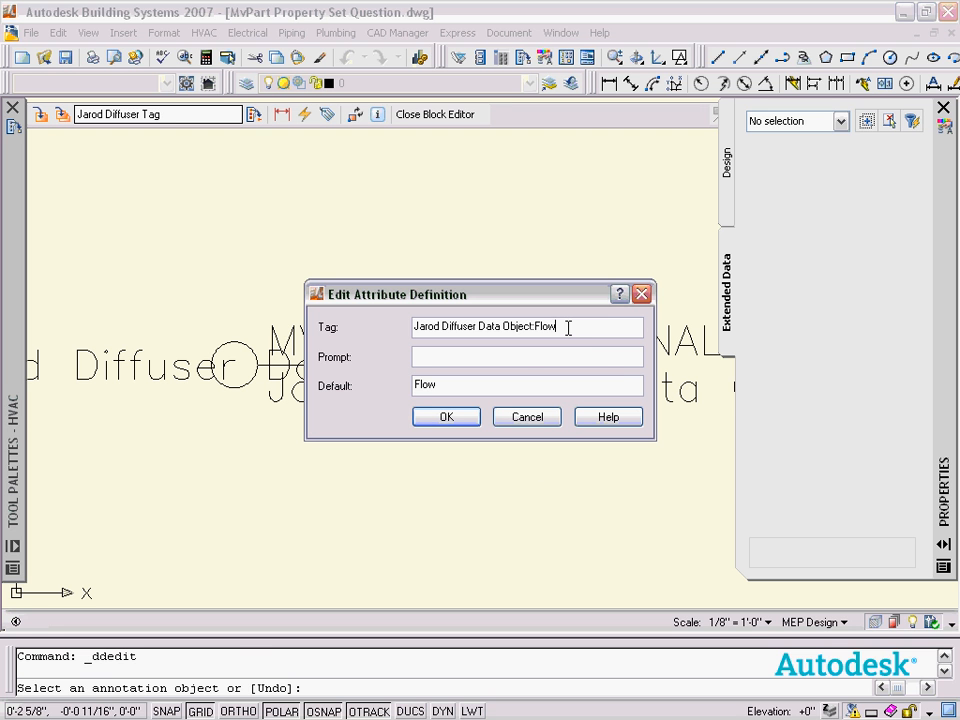
{"action": "left_click_drag", "start_coordinate": [574, 327], "coordinate": [161, 317]}
{"action": "type", "text": "MvPartAir_TerminalStyles:Flow"}
{"action": "left_click", "coordinate": [454, 420]}
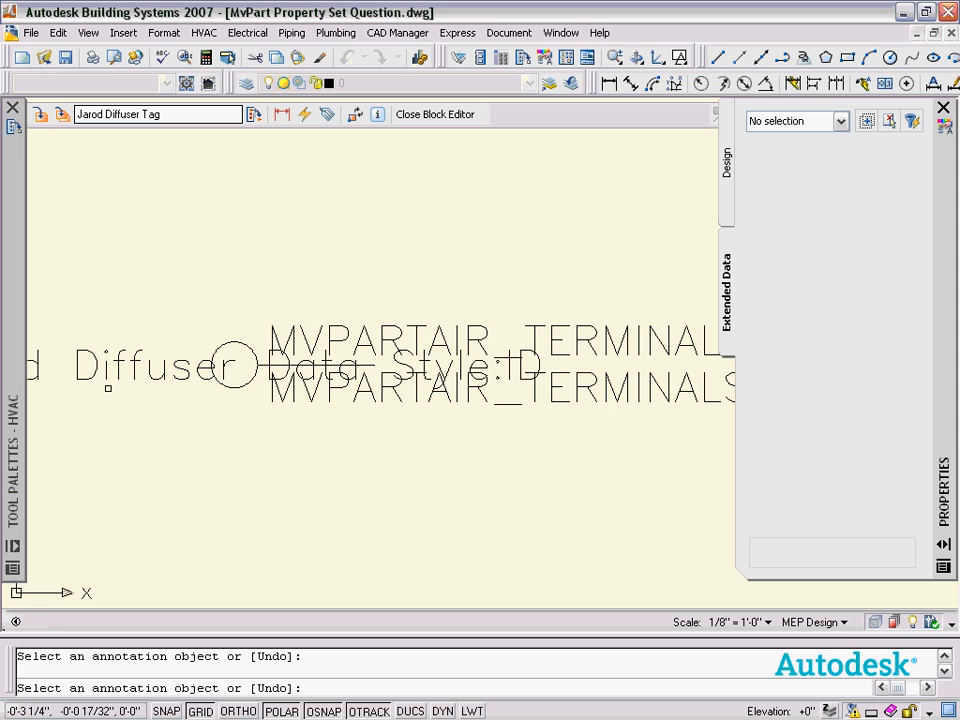
- Change the tag of the circled ID attribute to MvPartAir_TerminalStyles:PartID, and close the Block Editor with the changes saved
{"action": "left_click", "coordinate": [110, 378]}
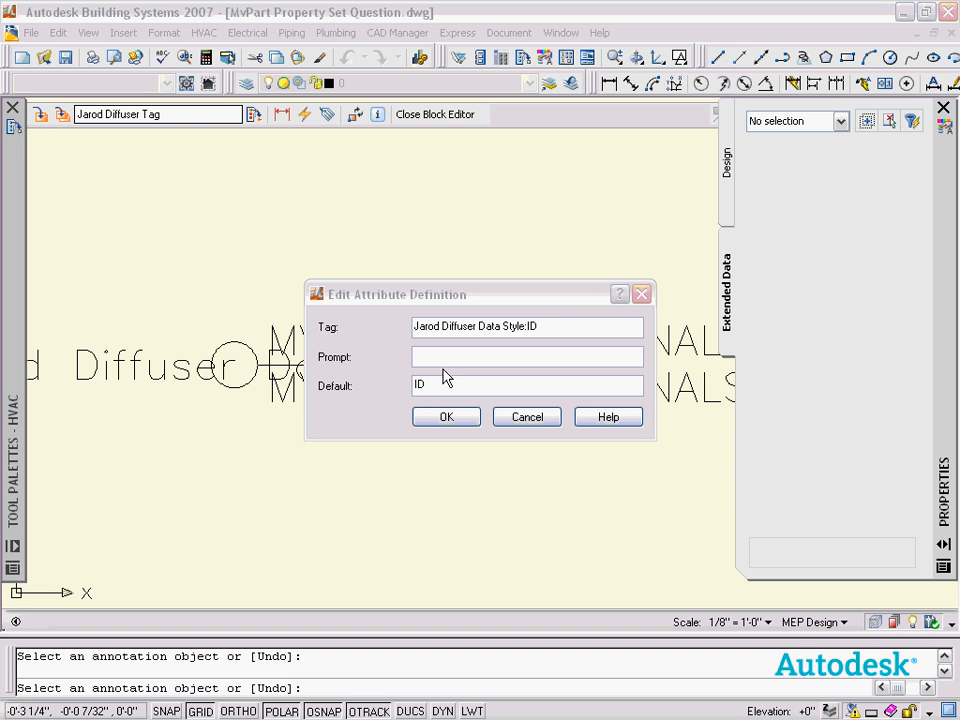
{"action": "left_click", "coordinate": [555, 326]}
{"action": "left_click_drag", "start_coordinate": [555, 326], "coordinate": [146, 334]}
{"action": "type", "text": "MvPartAir_TerminalStyles:PartID"}
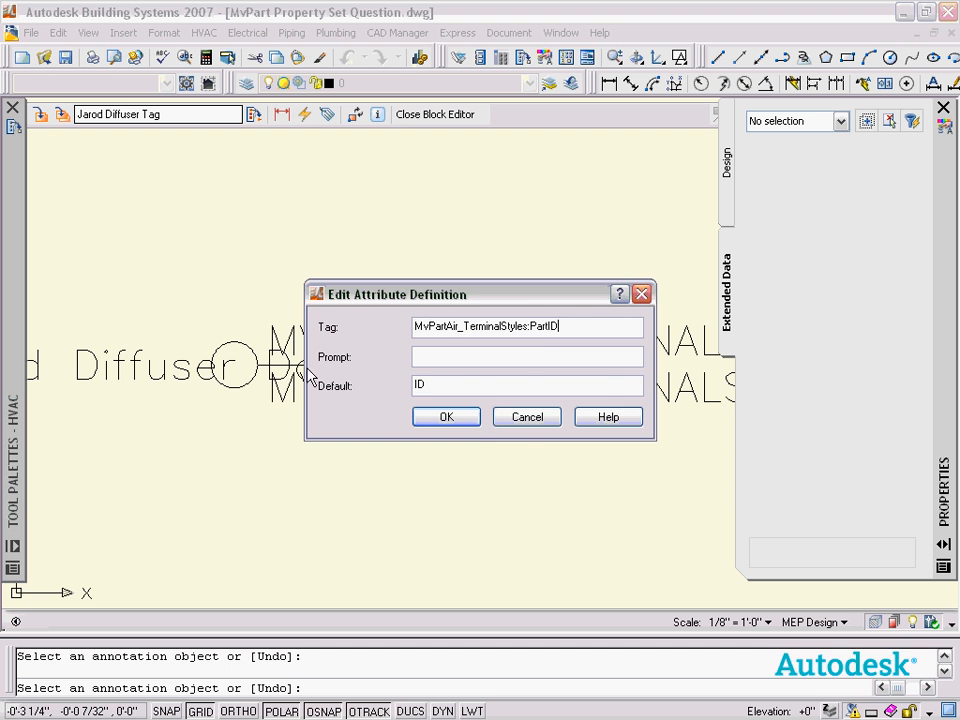
{"action": "left_click", "coordinate": [466, 424]}
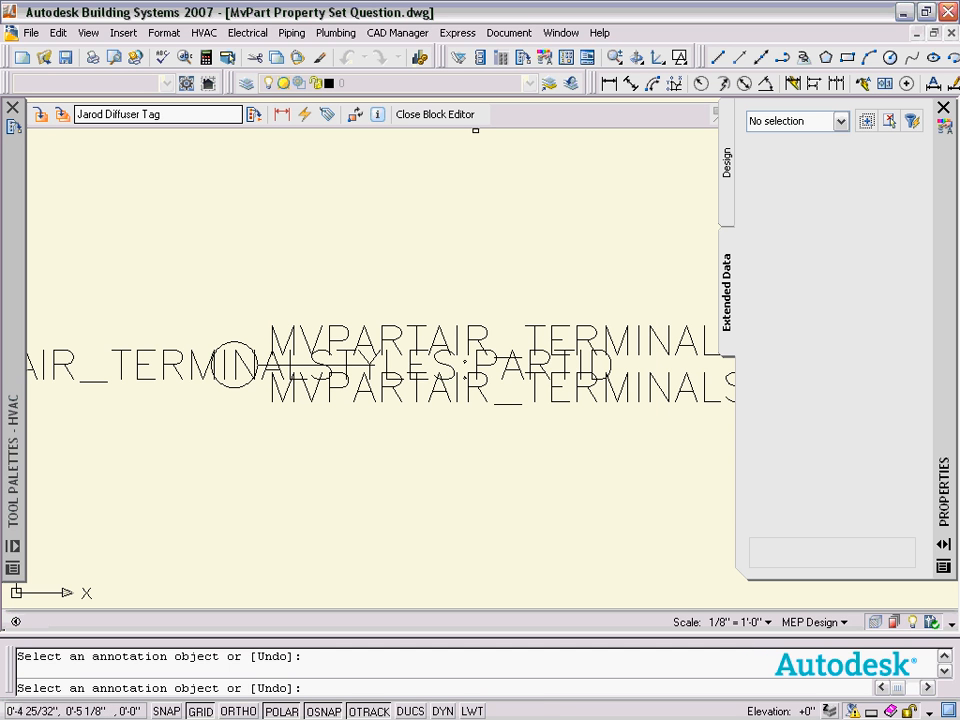
{"action": "left_click", "coordinate": [448, 119]}
{"action": "left_click", "coordinate": [414, 398]}
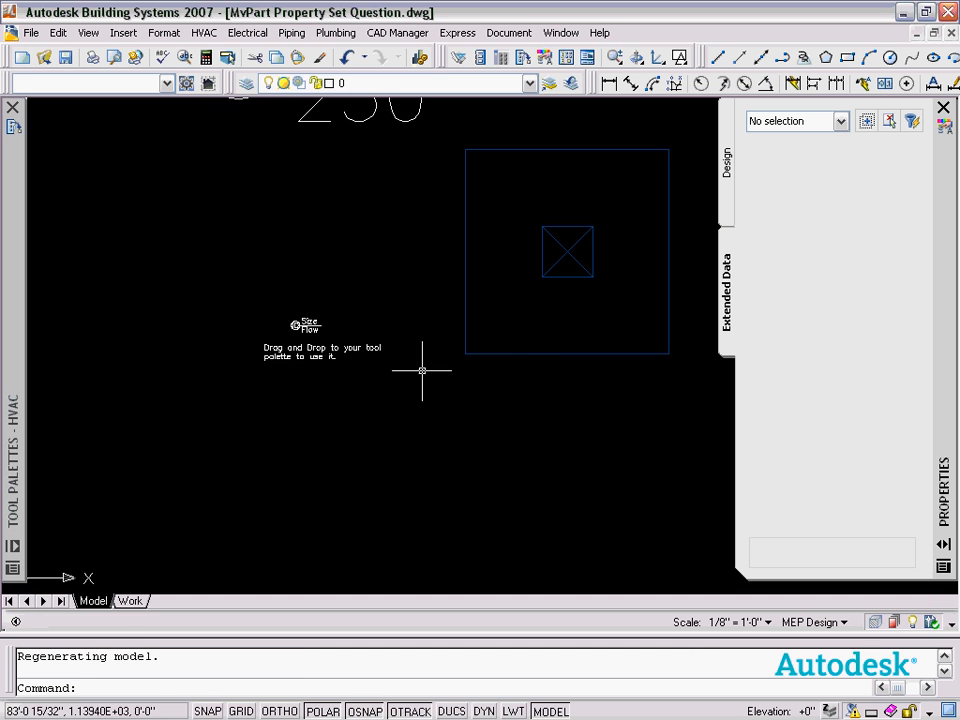
- Delete the existing custom diffuser tag tool from the Annotation tool palette
{"action": "scroll", "coordinate": [287, 343], "scroll_direction": "up", "scroll_amount": 3}
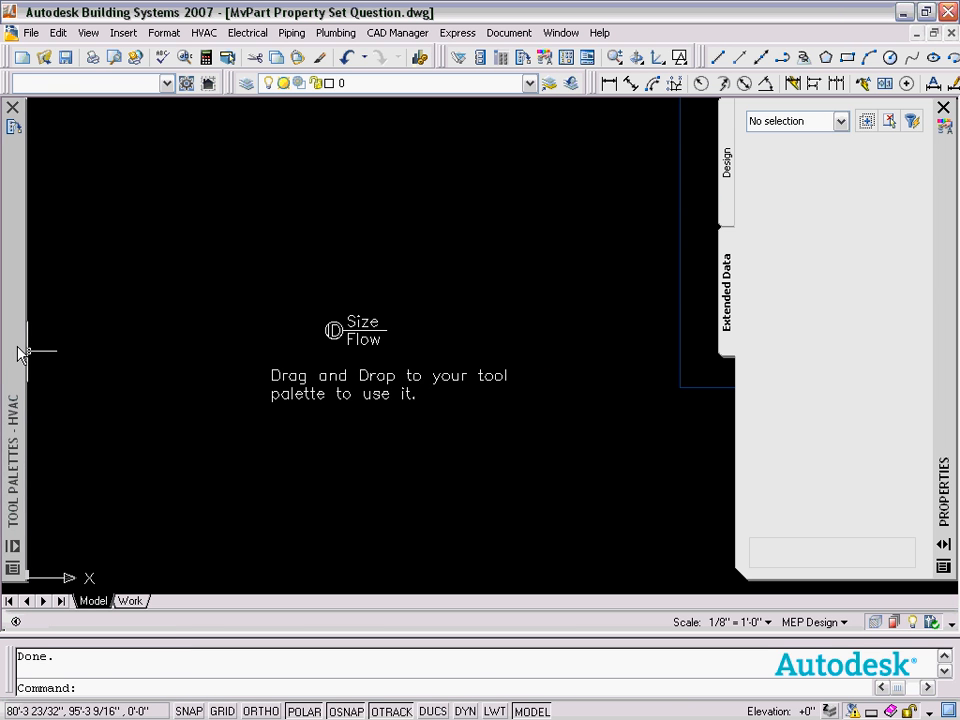
{"action": "mouse_move", "coordinate": [18, 350]}
{"action": "left_click", "coordinate": [208, 375]}
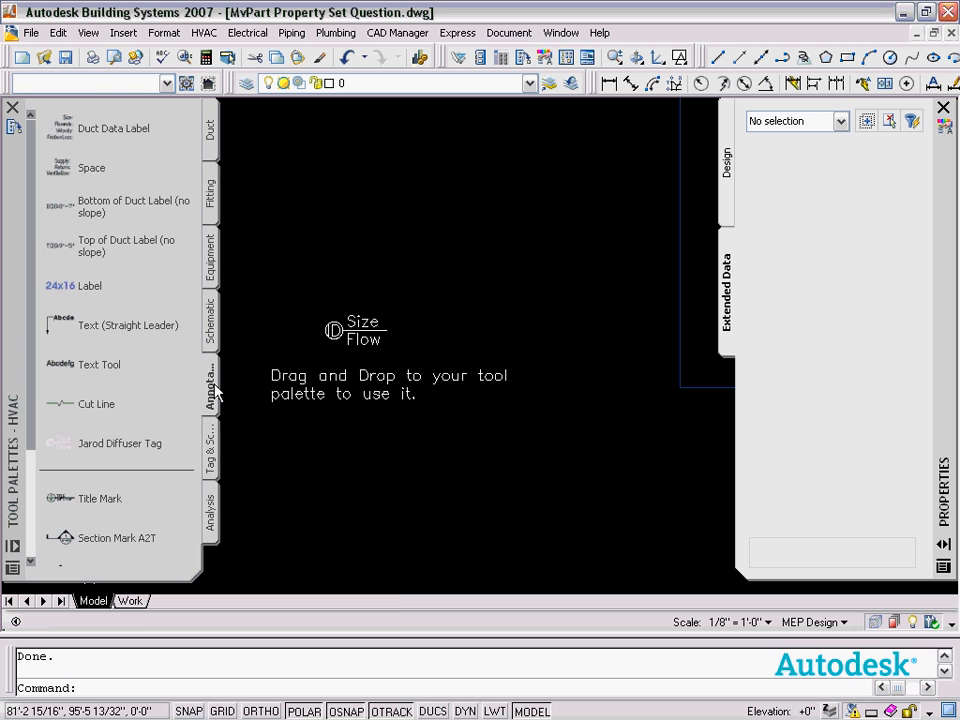
{"action": "right_click", "coordinate": [112, 452]}
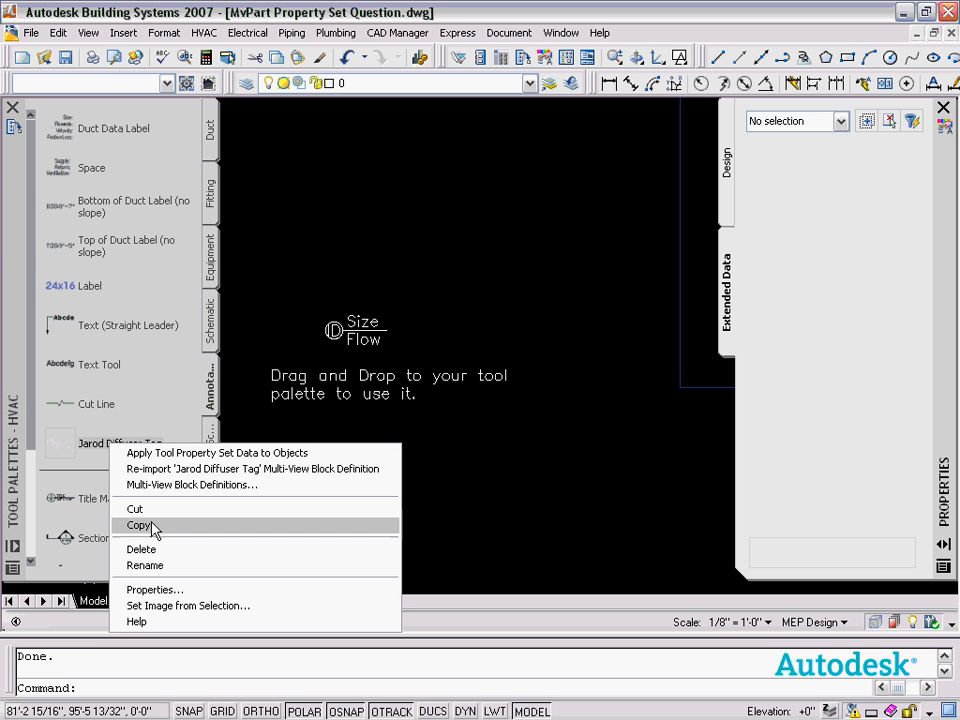
{"action": "left_click", "coordinate": [135, 550]}
{"action": "left_click", "coordinate": [439, 396]}
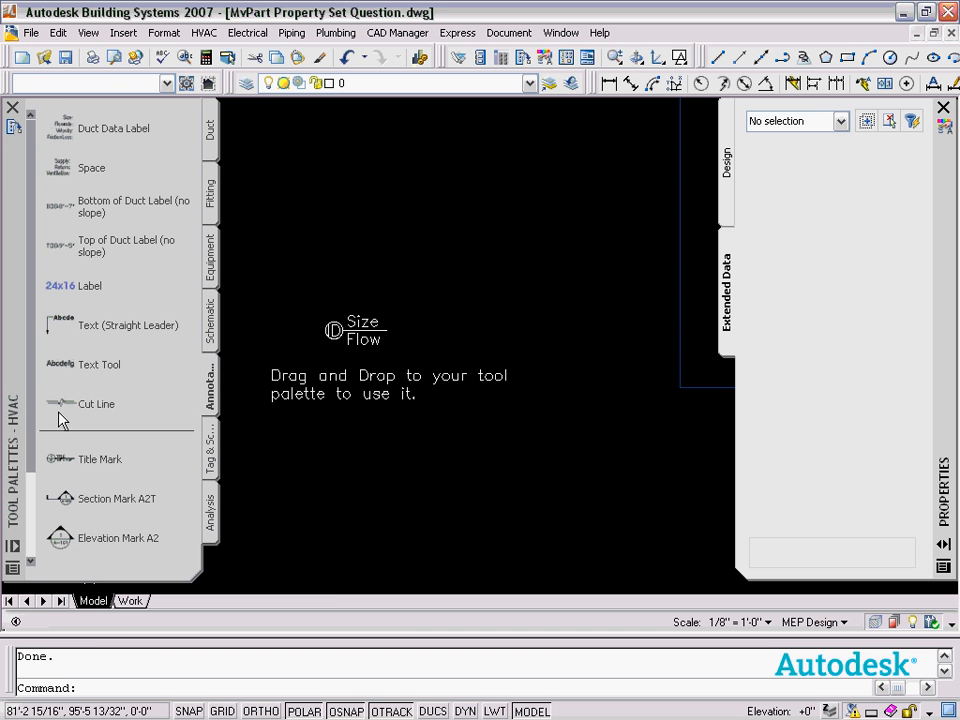
- Add the edited Size/Flow diffuser tag from the drawing to the Annotation tool palette, below the Cut Line tool
{"action": "left_click", "coordinate": [362, 330]}
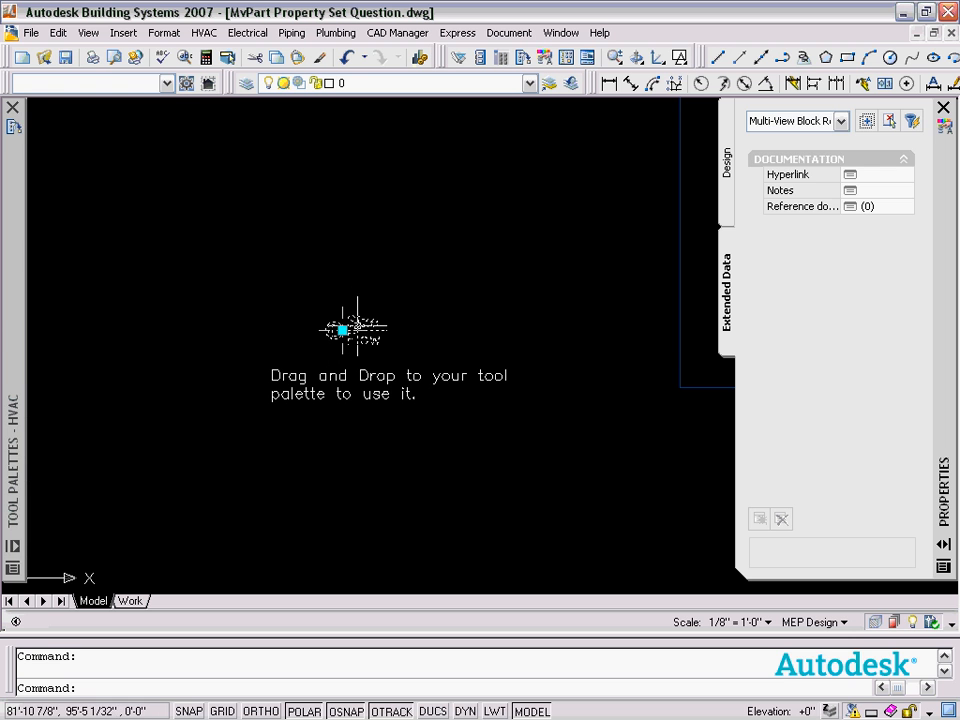
{"action": "mouse_move", "coordinate": [10, 558]}
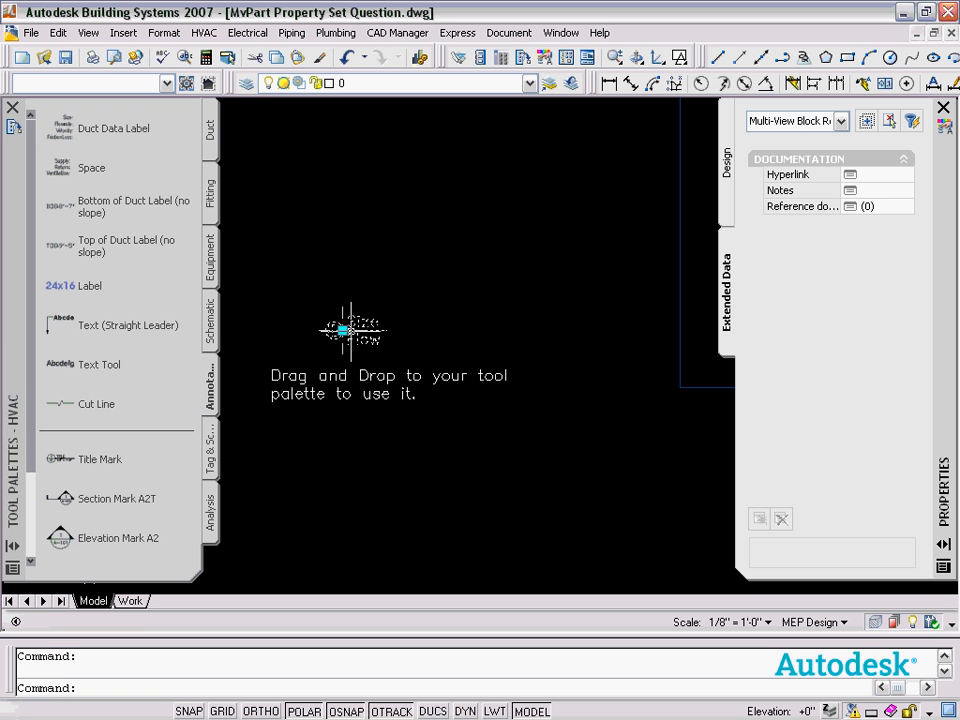
{"action": "left_click_drag", "start_coordinate": [241, 357], "coordinate": [80, 436]}
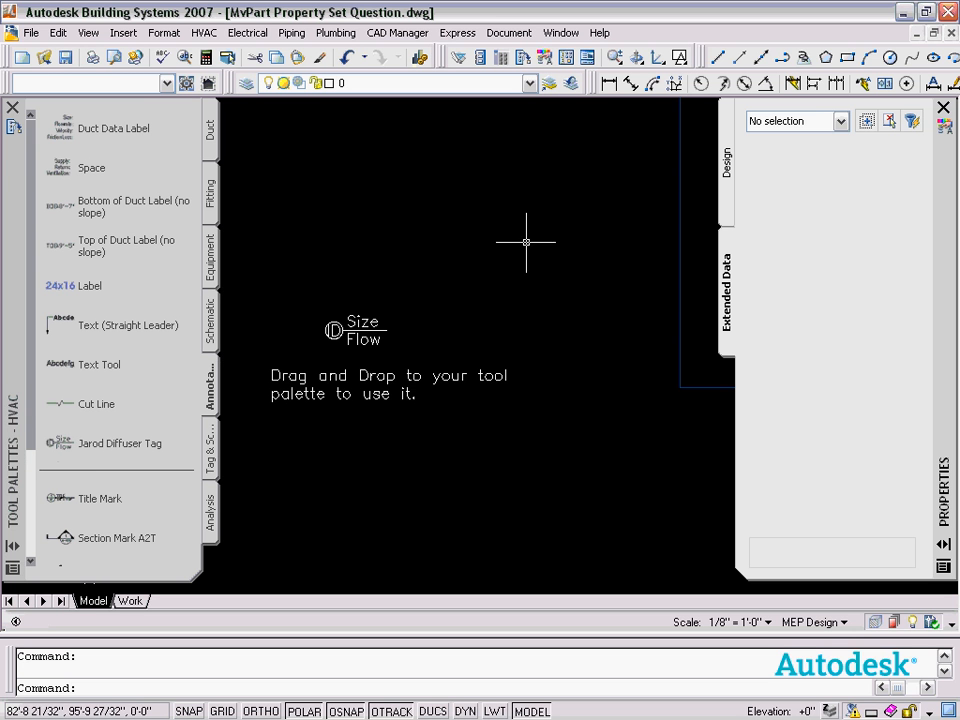
{"action": "scroll", "coordinate": [444, 333], "scroll_direction": "down", "scroll_amount": 4}
{"action": "scroll", "coordinate": [444, 334], "scroll_direction": "down", "scroll_amount": 1}
{"action": "middle_click_drag", "start_coordinate": [444, 334], "coordinate": [388, 462]}
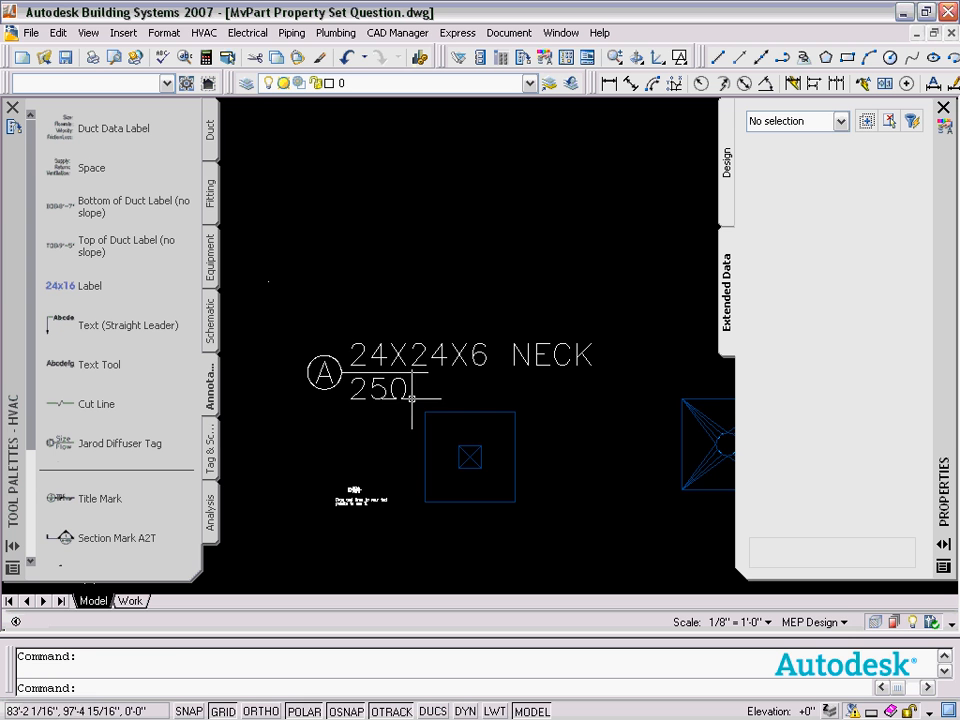
{"action": "left_click", "coordinate": [38, 35]}
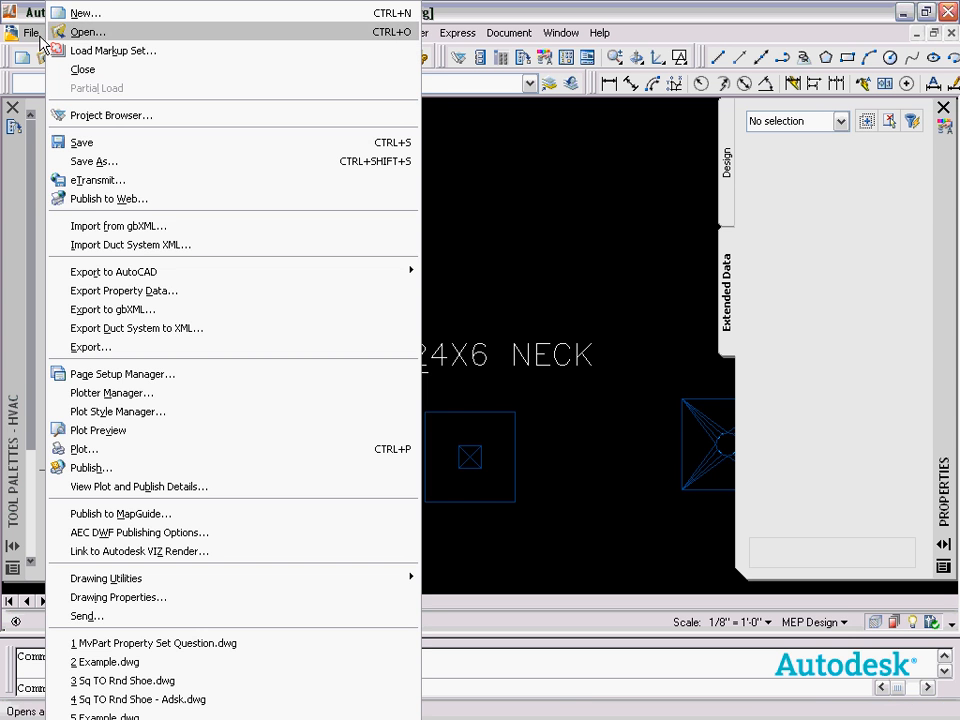
{"action": "left_click", "coordinate": [549, 190]}
{"action": "left_click", "coordinate": [515, 205]}
- Place two 24 x 24 inch square plaque face ceiling diffusers at 8'-0" elevation in the empty area above the existing diffusers
{"action": "scroll", "coordinate": [502, 433], "scroll_direction": "down", "scroll_amount": 4}
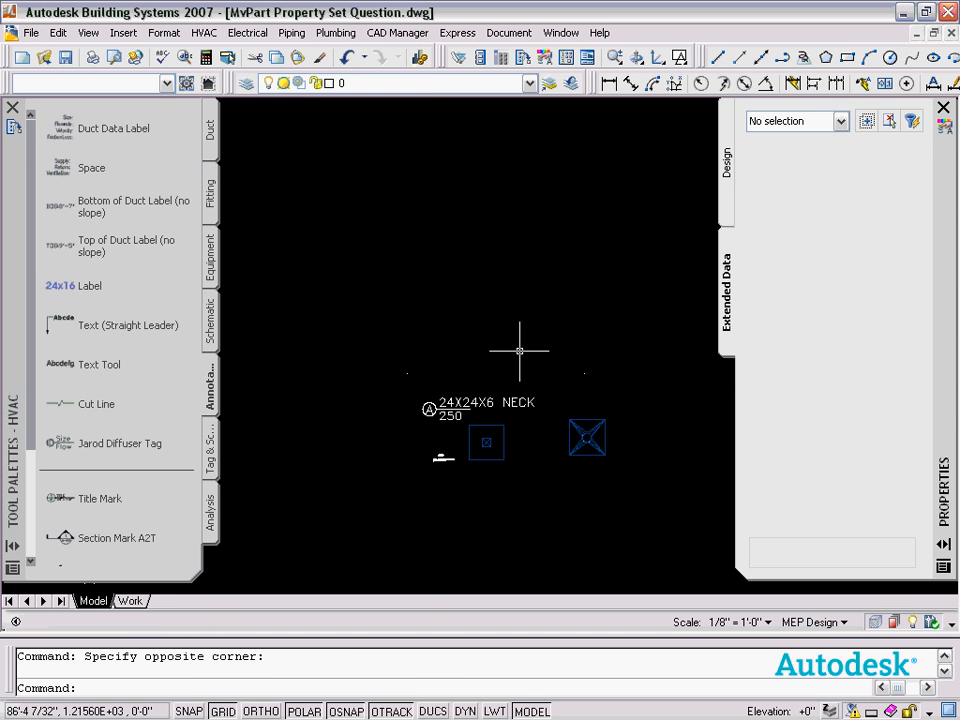
{"action": "middle_click_drag", "start_coordinate": [558, 326], "coordinate": [484, 393]}
{"action": "left_click", "coordinate": [210, 226]}
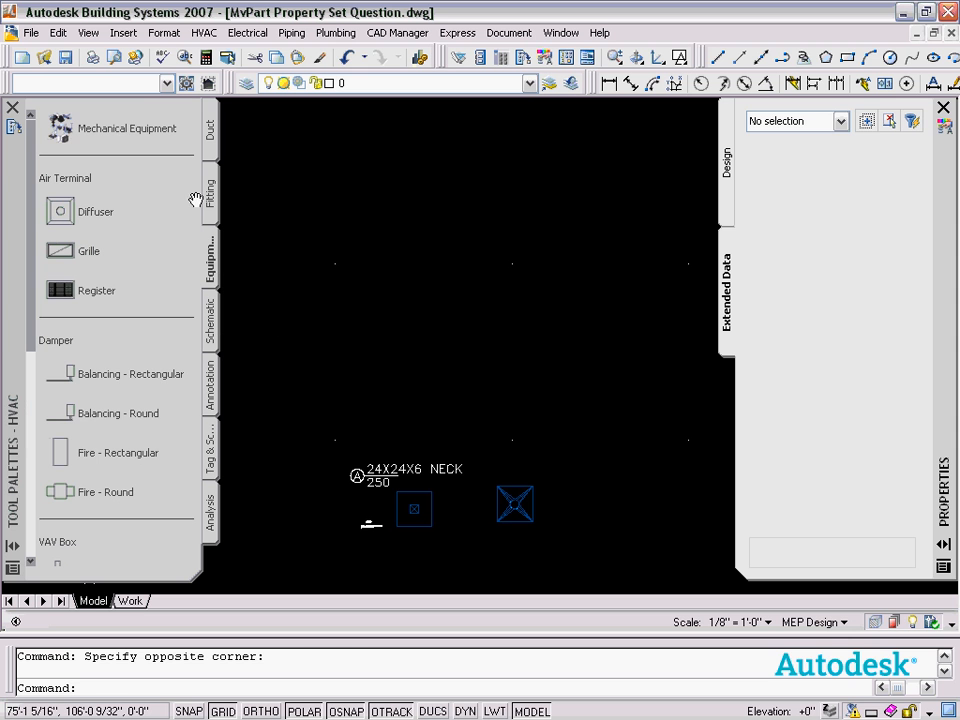
{"action": "left_click", "coordinate": [63, 131]}
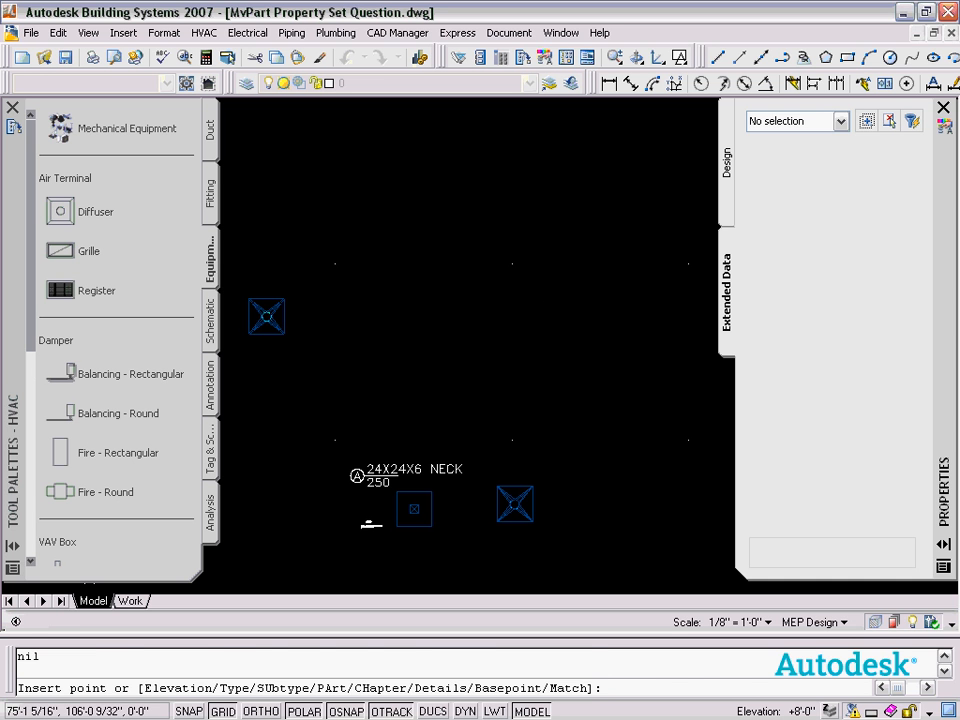
{"action": "left_click", "coordinate": [378, 264]}
{"action": "key", "text": "Return"}
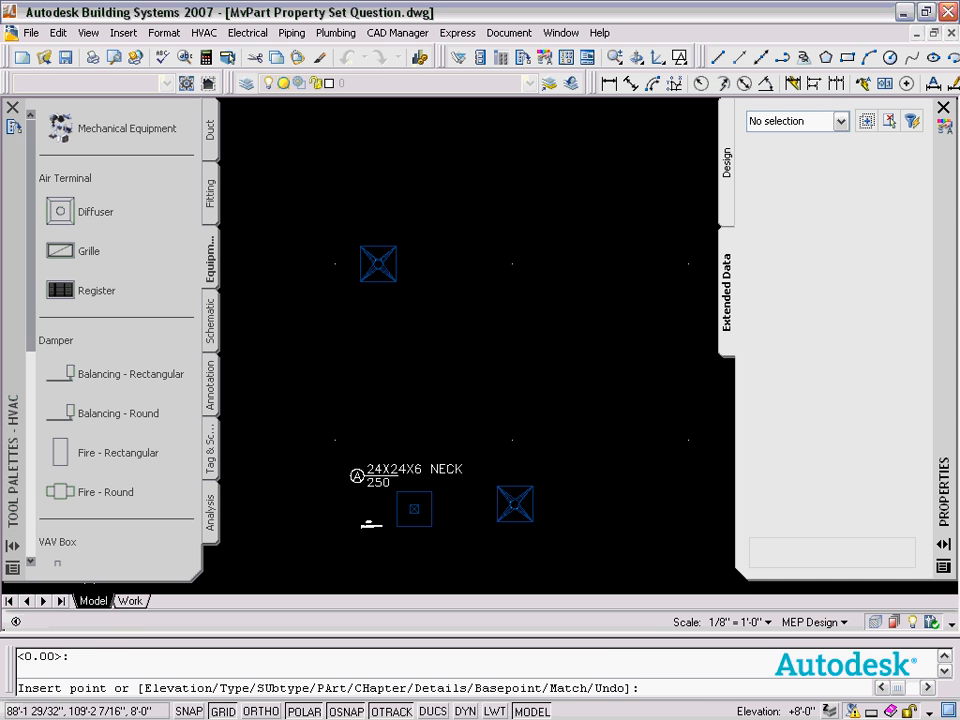
{"action": "left_click", "coordinate": [497, 262]}
{"action": "key", "text": "Return"}
{"action": "key", "text": "Return"}
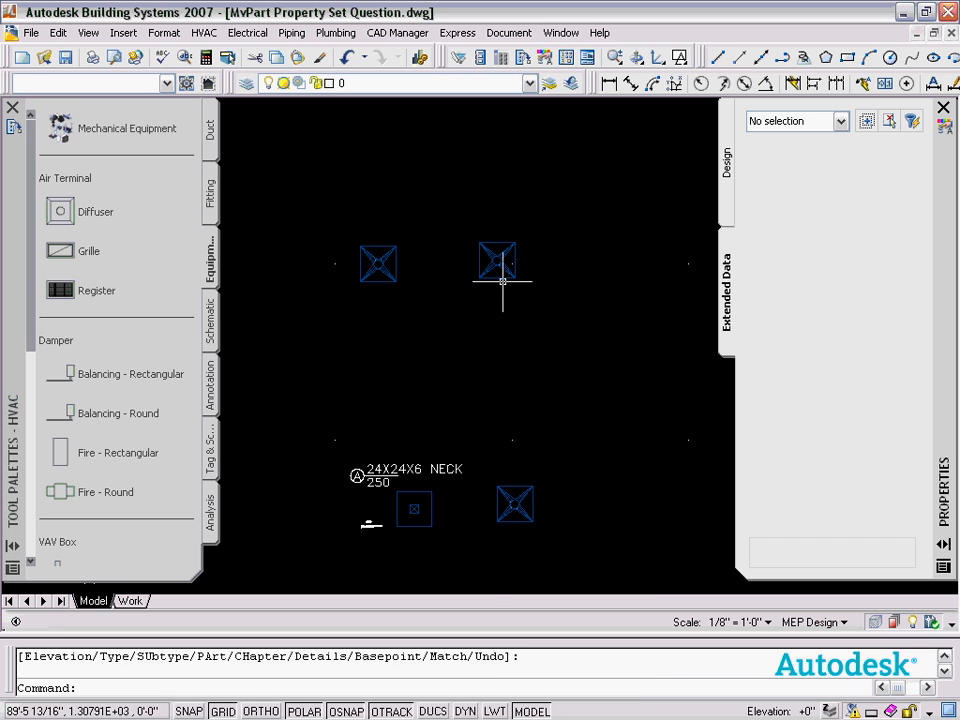
- Set the flow of the right-hand new ceiling diffuser in the upper row to 300 CFM
{"action": "left_click", "coordinate": [502, 281]}
{"action": "right_click", "coordinate": [498, 284]}
{"action": "left_click", "coordinate": [557, 476]}
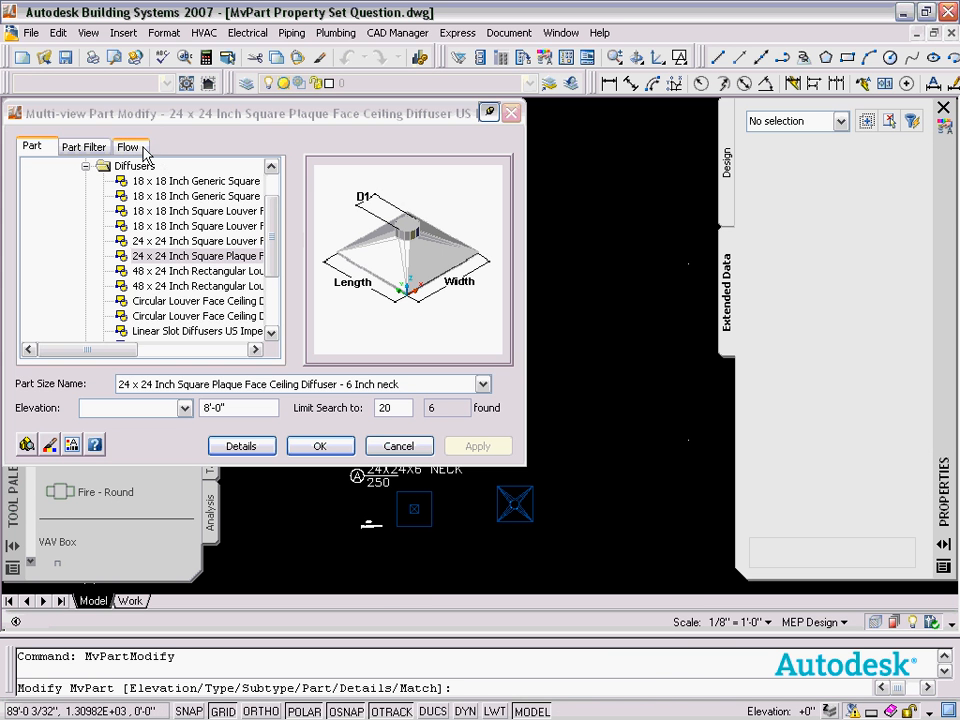
{"action": "left_click", "coordinate": [128, 146]}
{"action": "double_click", "coordinate": [172, 202]}
{"action": "type", "text": "300.00000"}
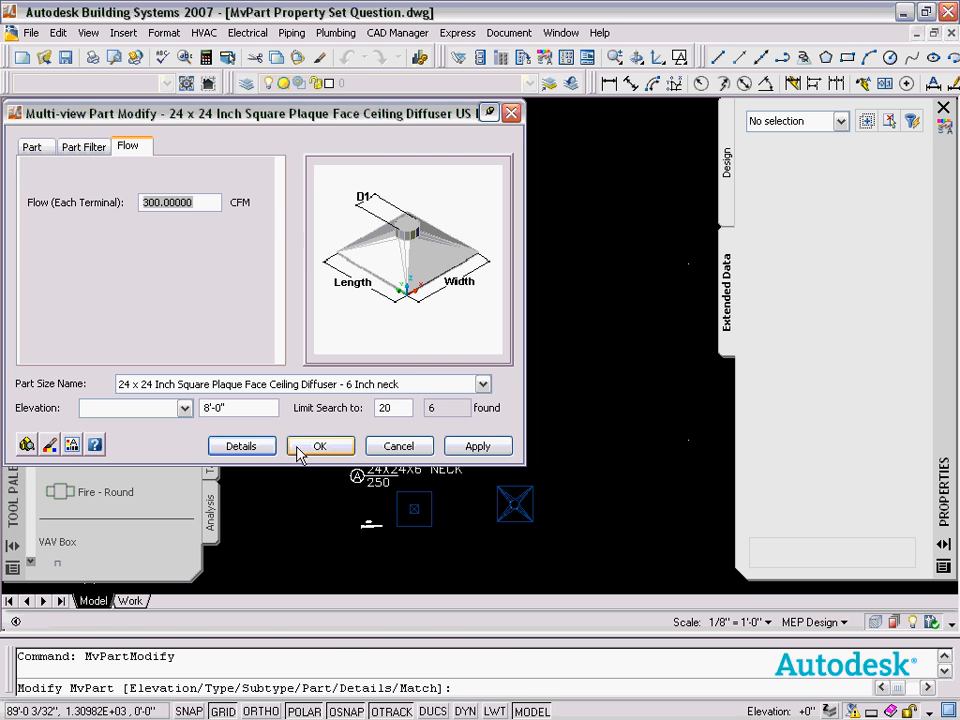
{"action": "left_click", "coordinate": [318, 446]}
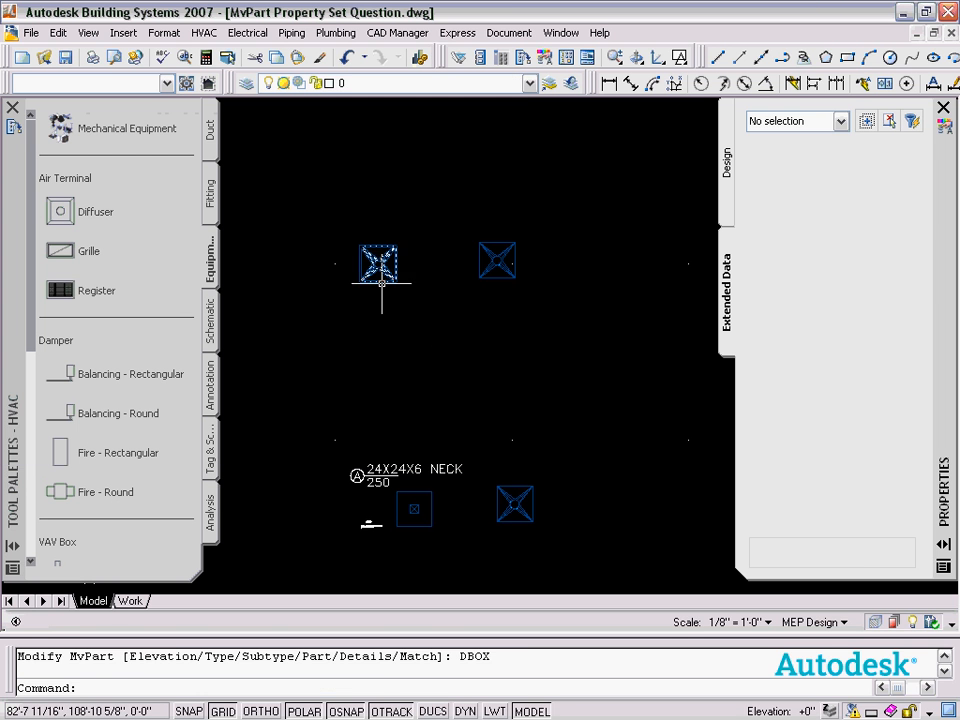
- Set the flow of the left-hand new ceiling diffuser in the upper row to 200 CFM
{"action": "left_click", "coordinate": [379, 265]}
{"action": "right_click", "coordinate": [385, 287]}
{"action": "left_click", "coordinate": [419, 482]}
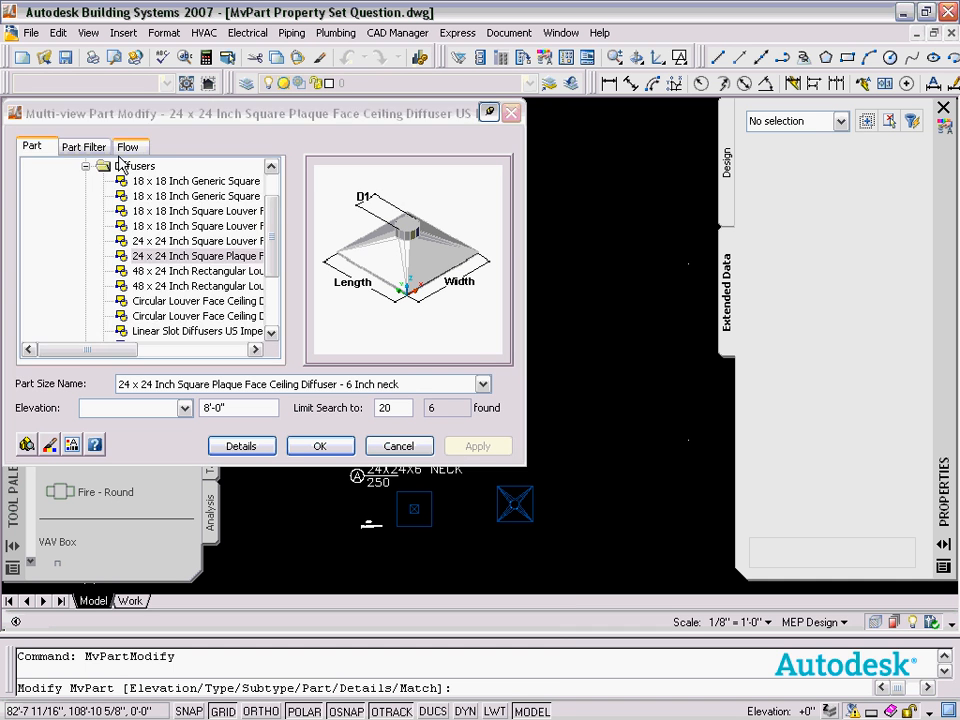
{"action": "left_click", "coordinate": [125, 149]}
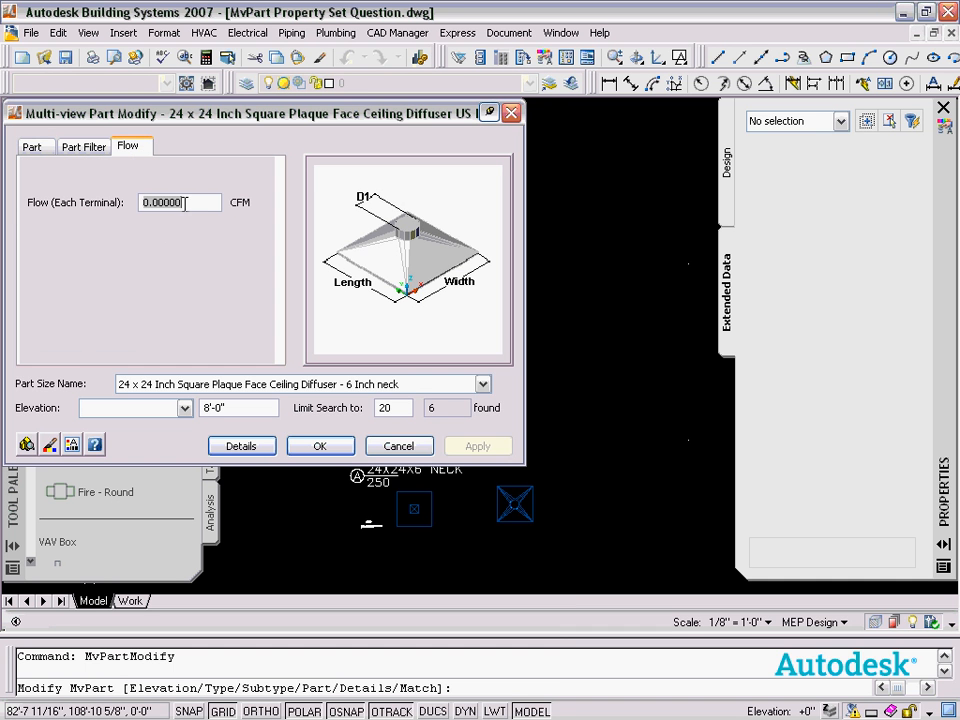
{"action": "type", "text": "20"}
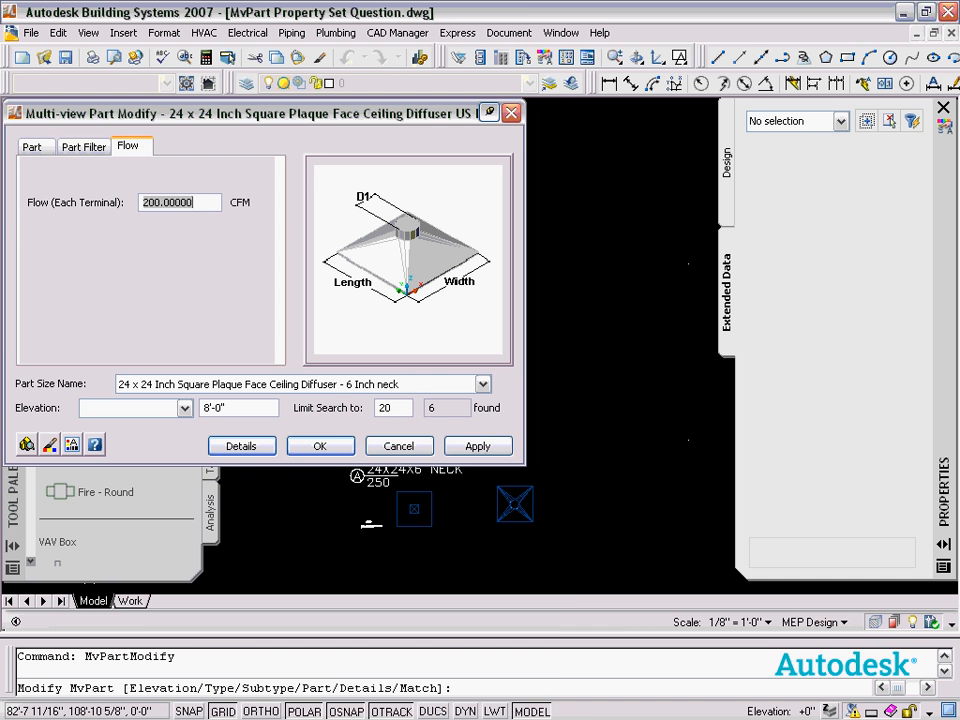
{"action": "left_click", "coordinate": [320, 445]}
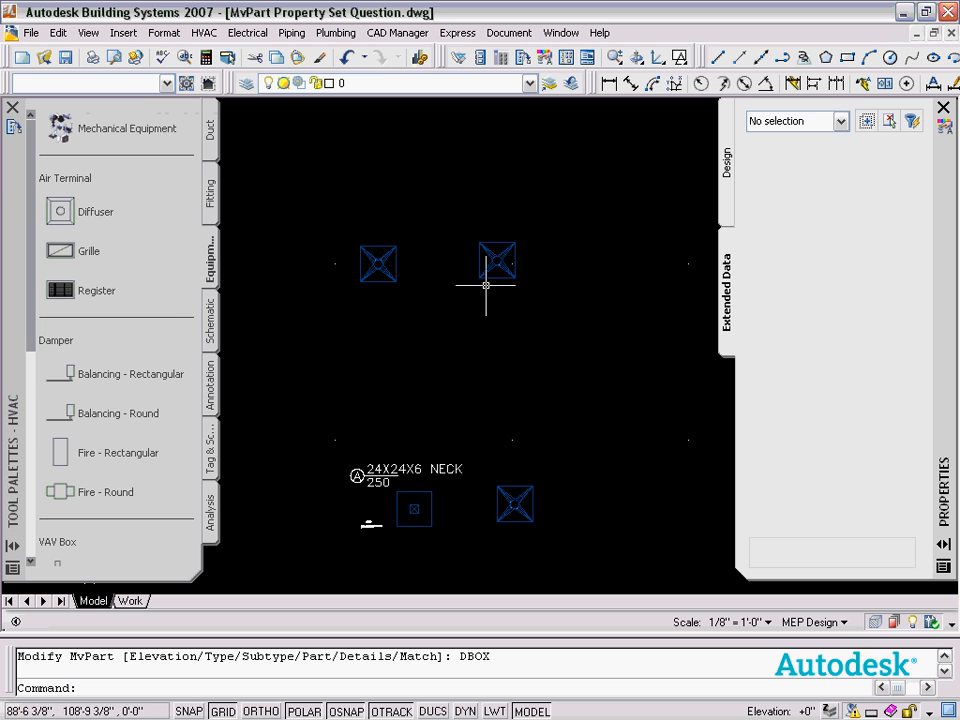
- Tag the upper-left diffuser with the custom diffuser tag placed above it, removing the DuctEngineeringData property set and keeping MvPartAir_TerminalStyles
{"action": "left_click", "coordinate": [210, 385]}
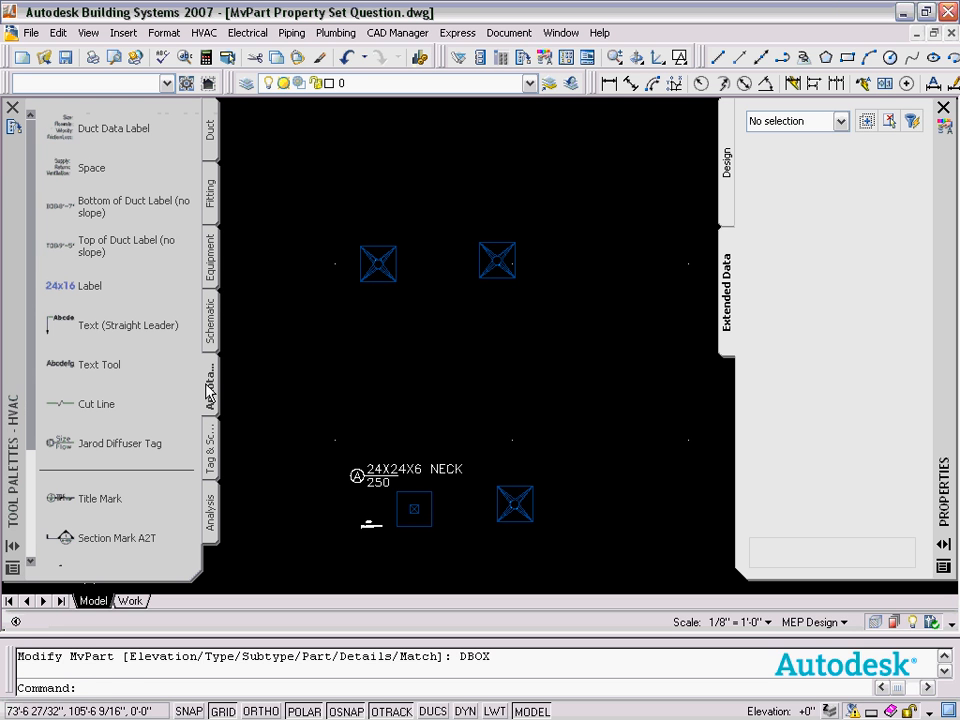
{"action": "left_click", "coordinate": [82, 444]}
{"action": "left_click", "coordinate": [379, 246]}
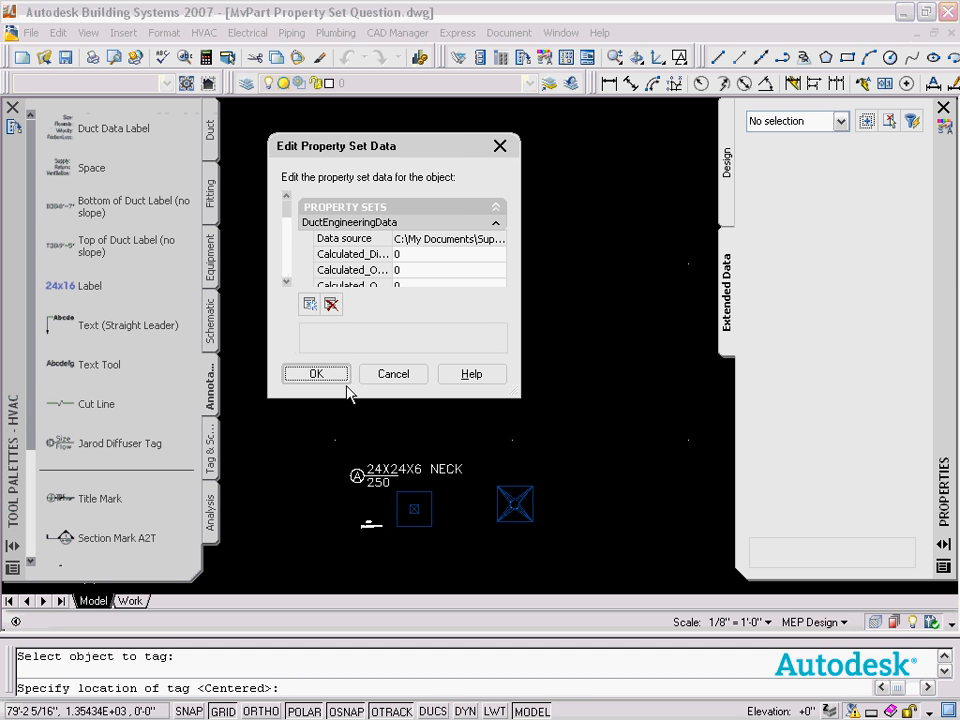
{"action": "left_click", "coordinate": [331, 305]}
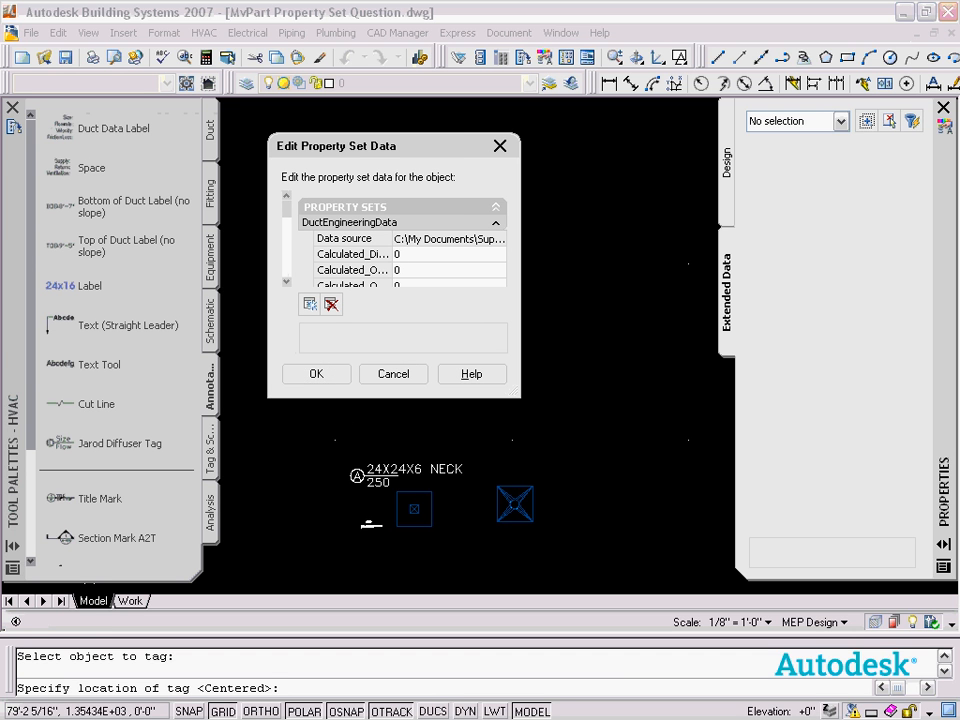
{"action": "left_click_drag", "start_coordinate": [396, 154], "coordinate": [365, 156]}
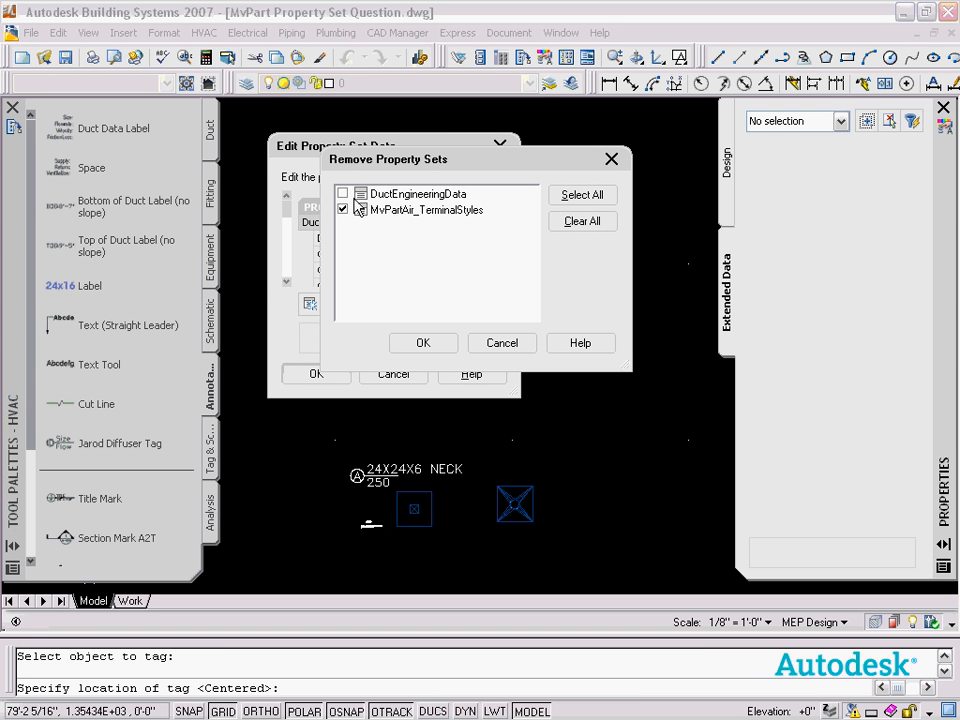
{"action": "left_click", "coordinate": [418, 346]}
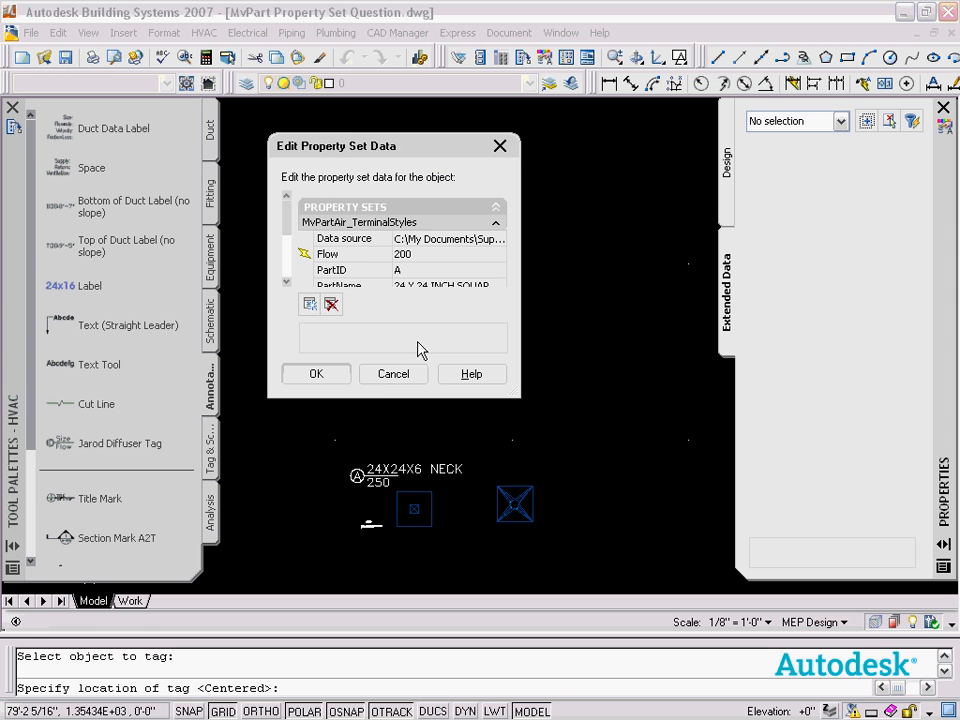
{"action": "left_click_drag", "start_coordinate": [289, 208], "coordinate": [287, 275]}
{"action": "left_click", "coordinate": [314, 373]}
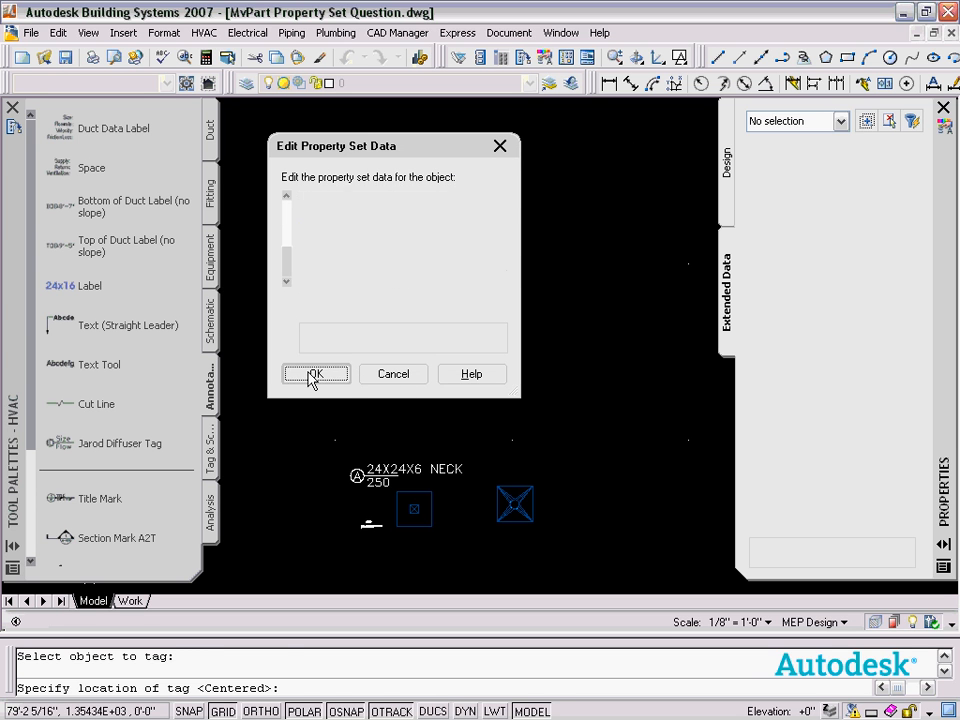
{"action": "scroll", "coordinate": [426, 272], "scroll_direction": "up", "scroll_amount": 2}
{"action": "scroll", "coordinate": [383, 240], "scroll_direction": "down", "scroll_amount": 2}
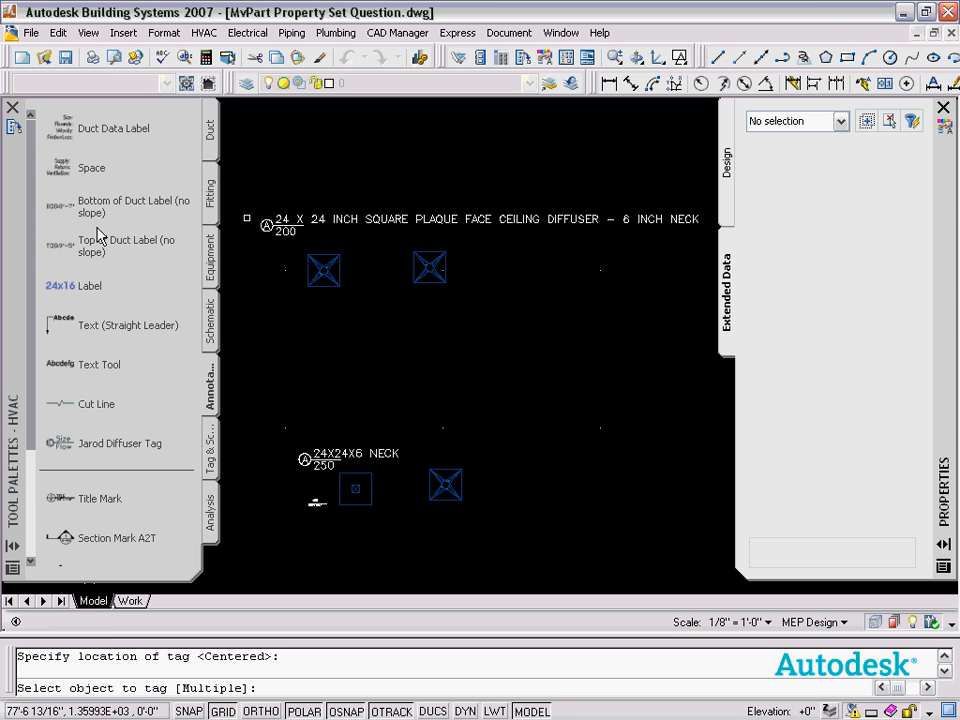
- Tag the upper-right diffuser with the same custom diffuser tag, placed below it, accept its property set data, and end tagging
{"action": "left_click", "coordinate": [413, 268]}
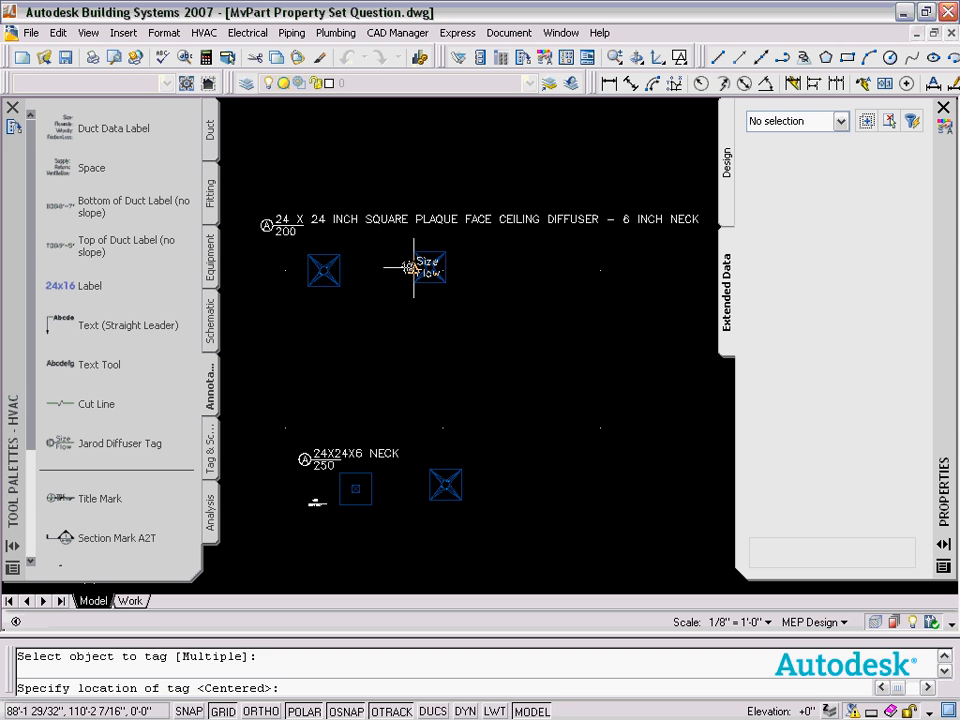
{"action": "left_click", "coordinate": [432, 340]}
{"action": "left_click", "coordinate": [398, 466]}
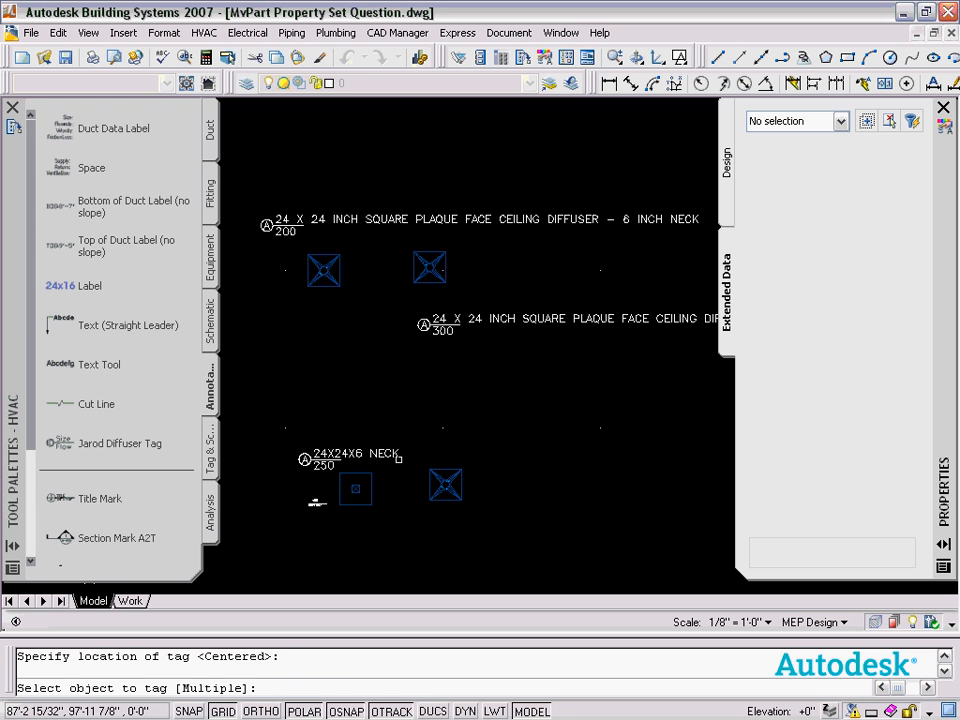
{"action": "key", "text": "Escape"}
{"action": "scroll", "coordinate": [510, 335], "scroll_direction": "down", "scroll_amount": 4}
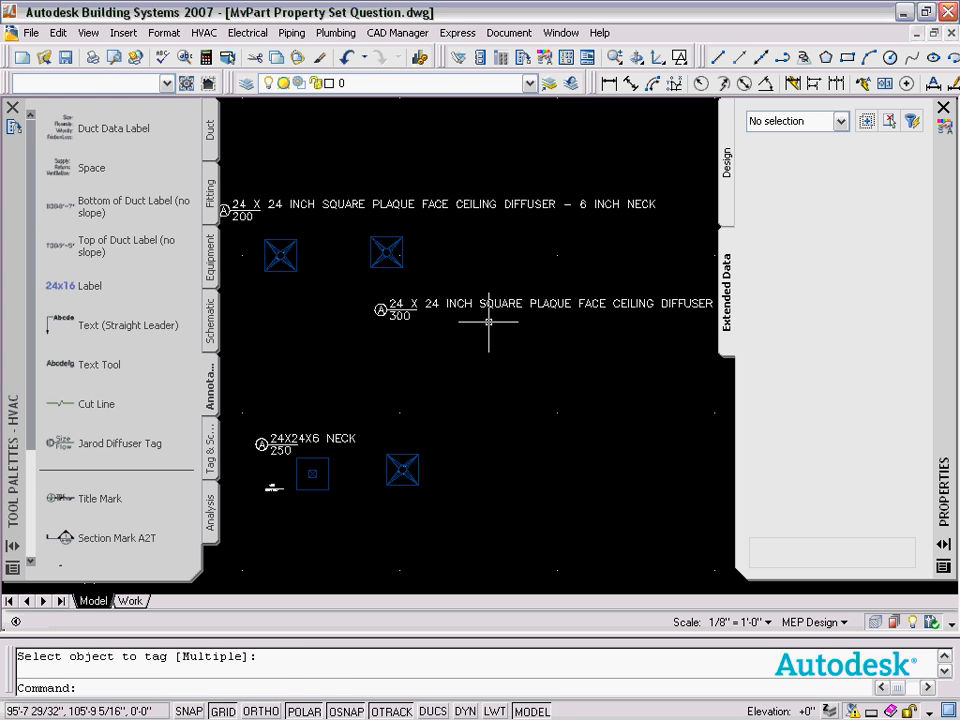
{"action": "scroll", "coordinate": [510, 318], "scroll_direction": "up", "scroll_amount": 2}
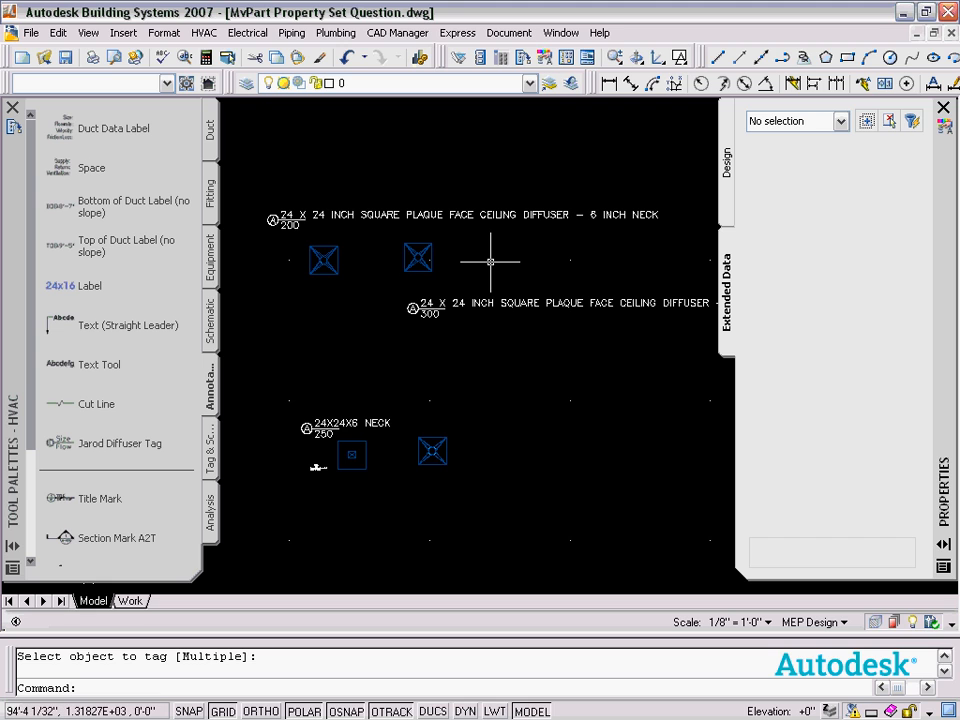